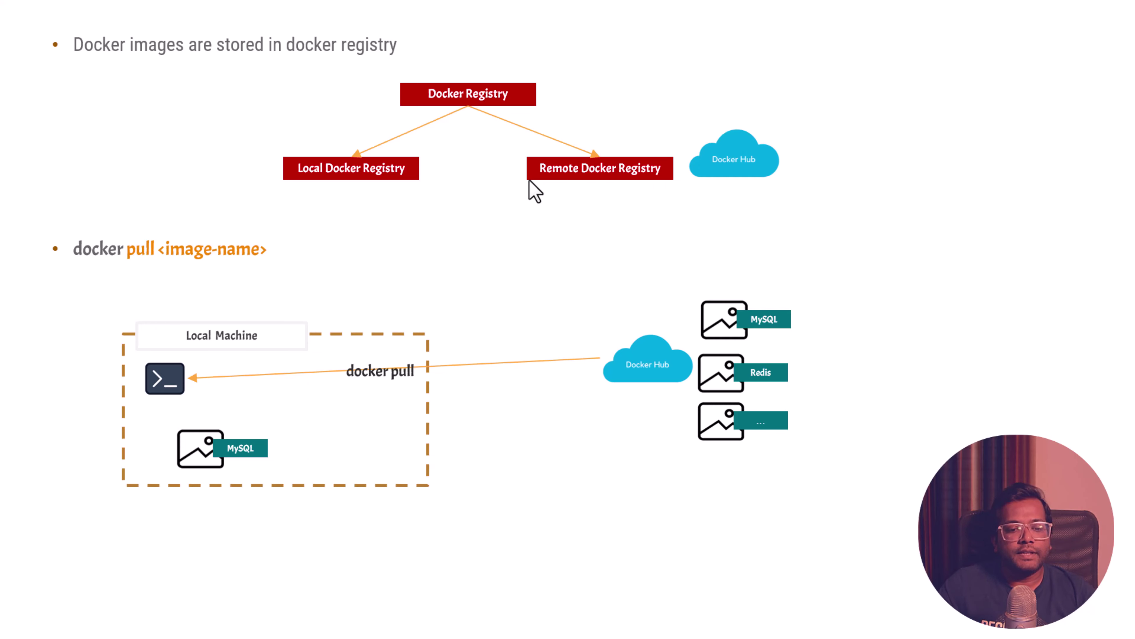
Switch from the docker pull slideshow to Chrome's new tab address bar
{"action": "key", "text": "alt+Tab"}
{"action": "left_click", "coordinate": [243, 45]}
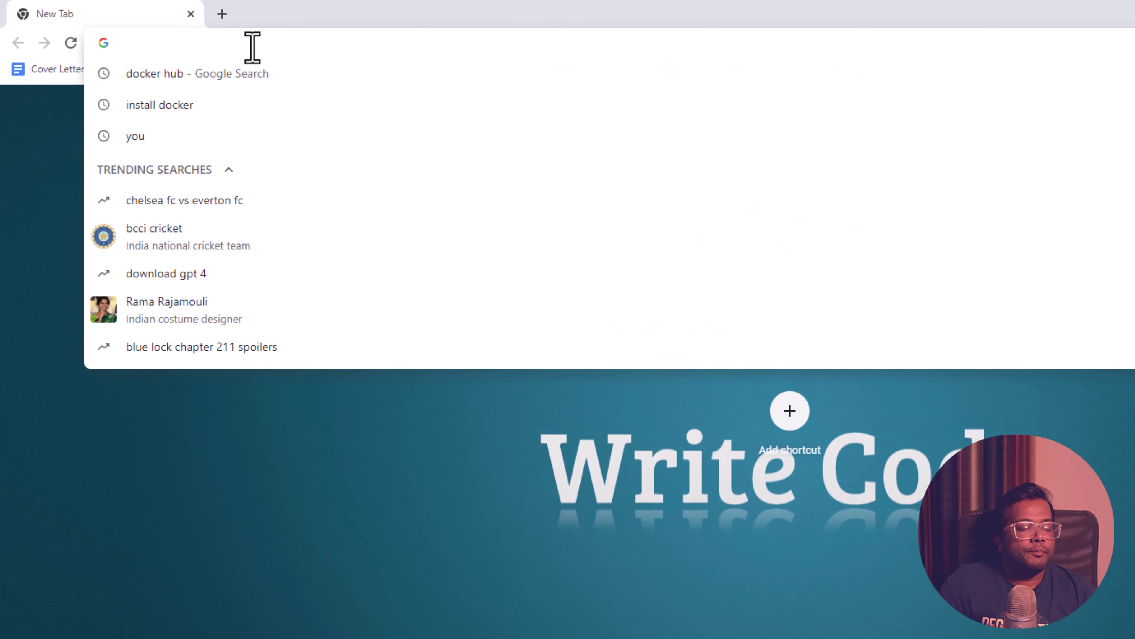
Search 'docker hub' and browse the Explore list of images like alpine, busybox and nginx
{"action": "type", "text": "docker hub"}
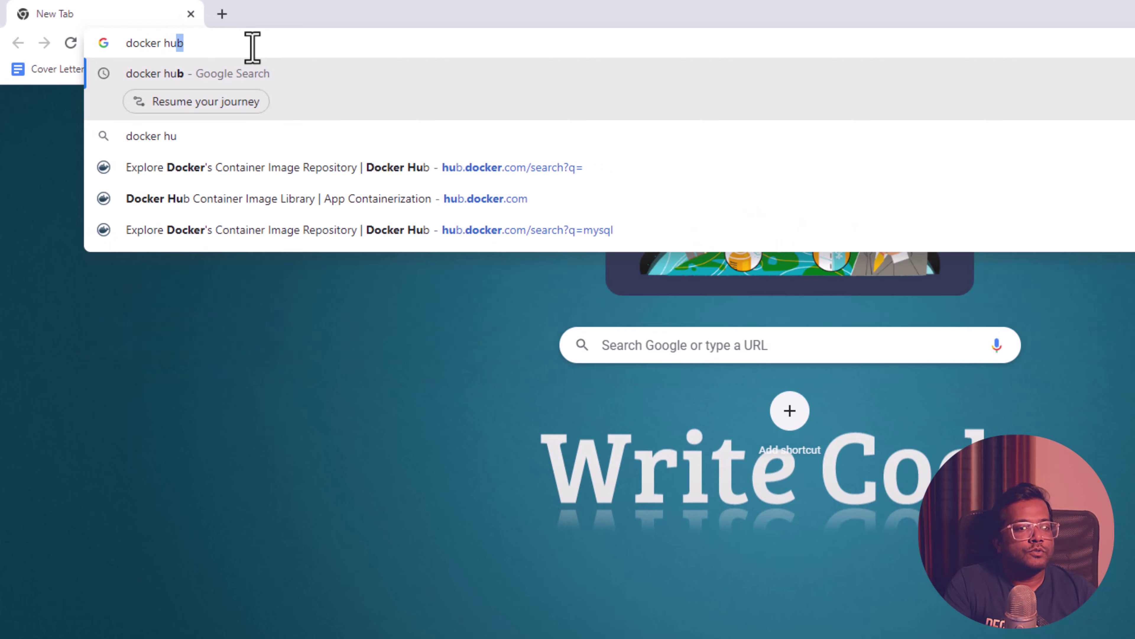
{"action": "key", "text": "Return"}
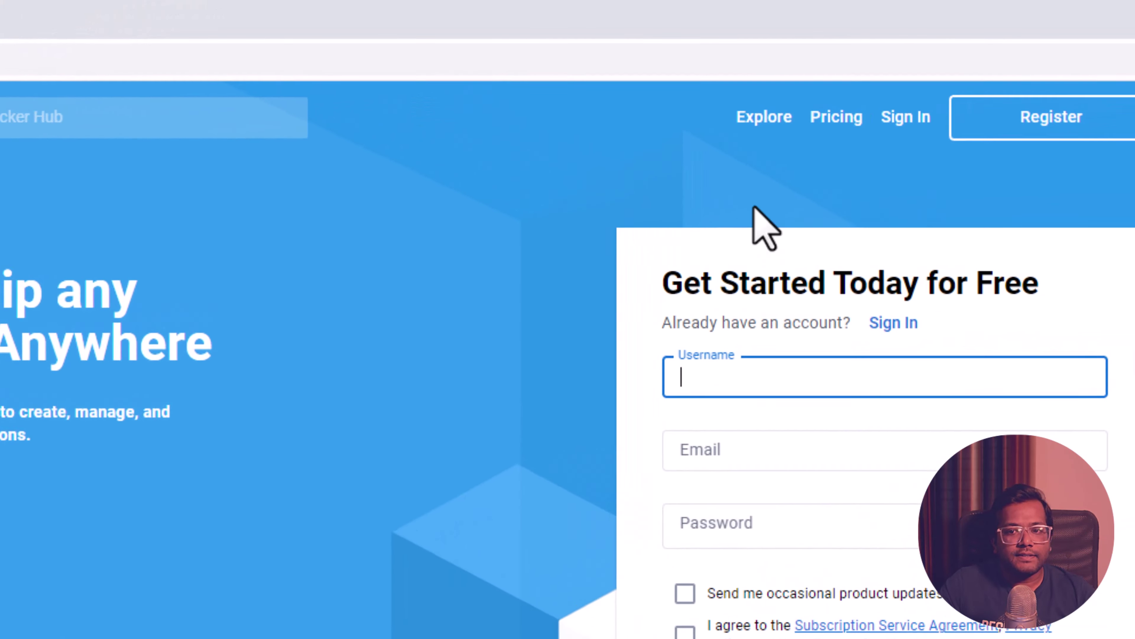
{"action": "left_click", "coordinate": [741, 125]}
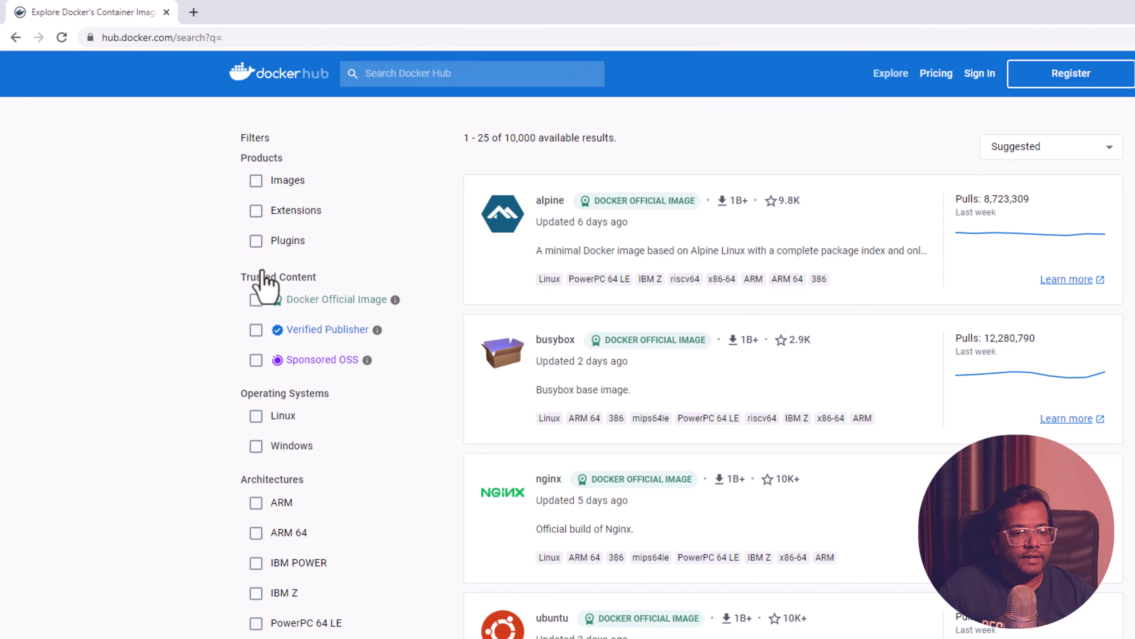
{"action": "scroll", "coordinate": [266, 476], "scroll_direction": "down", "scroll_amount": 5}
{"action": "scroll", "coordinate": [266, 478], "scroll_direction": "up", "scroll_amount": 4}
{"action": "scroll", "coordinate": [263, 477], "scroll_direction": "up", "scroll_amount": 2}
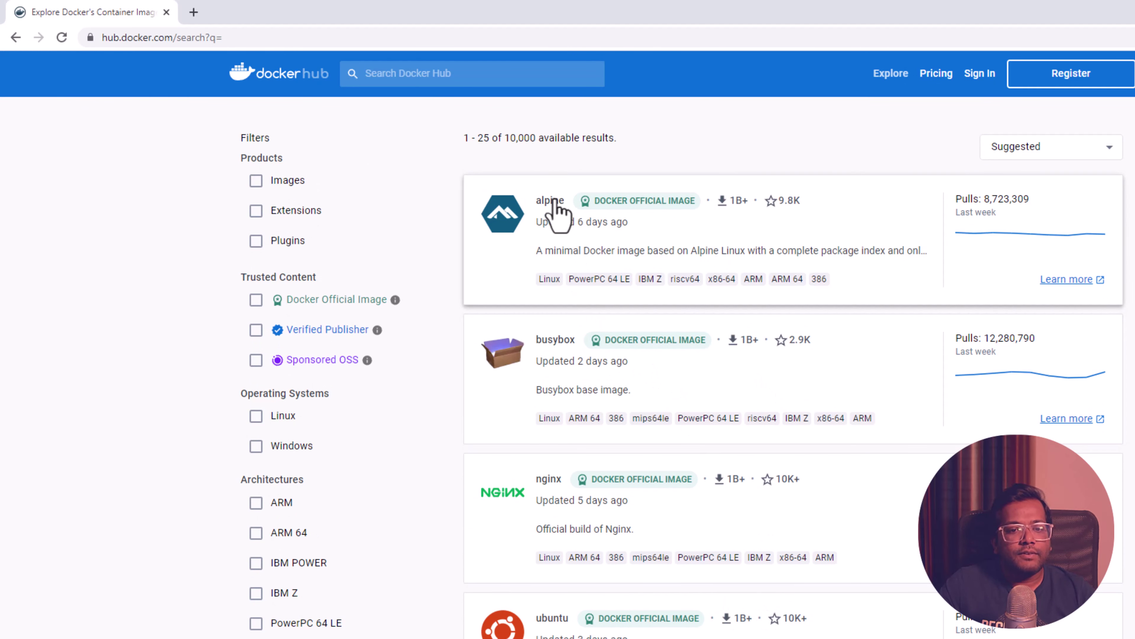
{"action": "scroll", "coordinate": [572, 360], "scroll_direction": "down", "scroll_amount": 3}
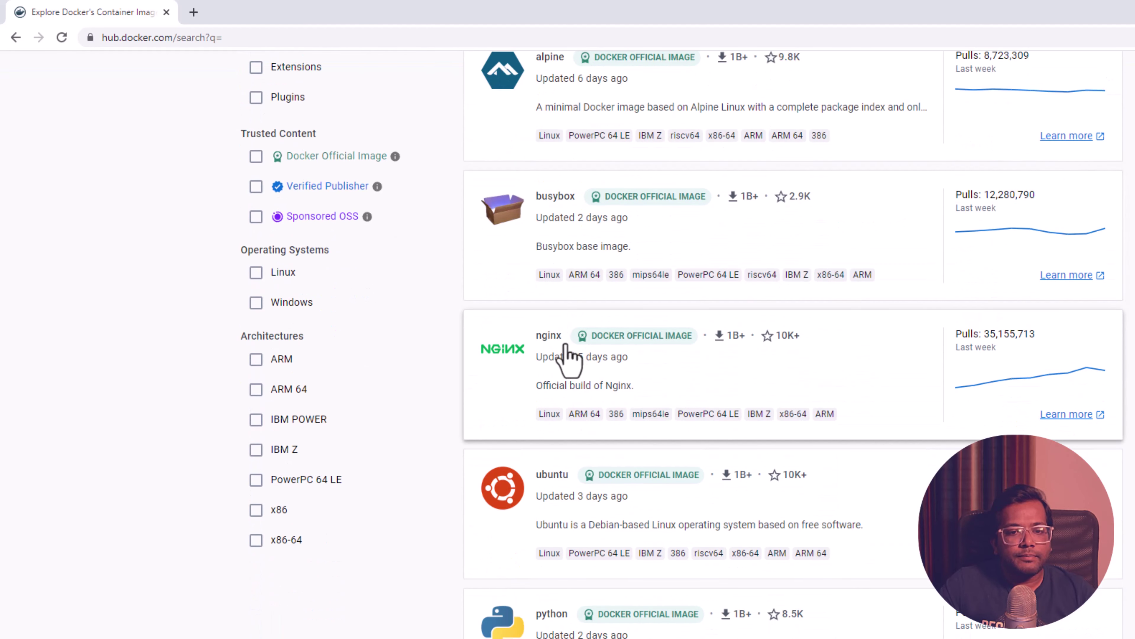
{"action": "scroll", "coordinate": [570, 358], "scroll_direction": "down", "scroll_amount": 3}
{"action": "scroll", "coordinate": [570, 358], "scroll_direction": "up", "scroll_amount": 6}
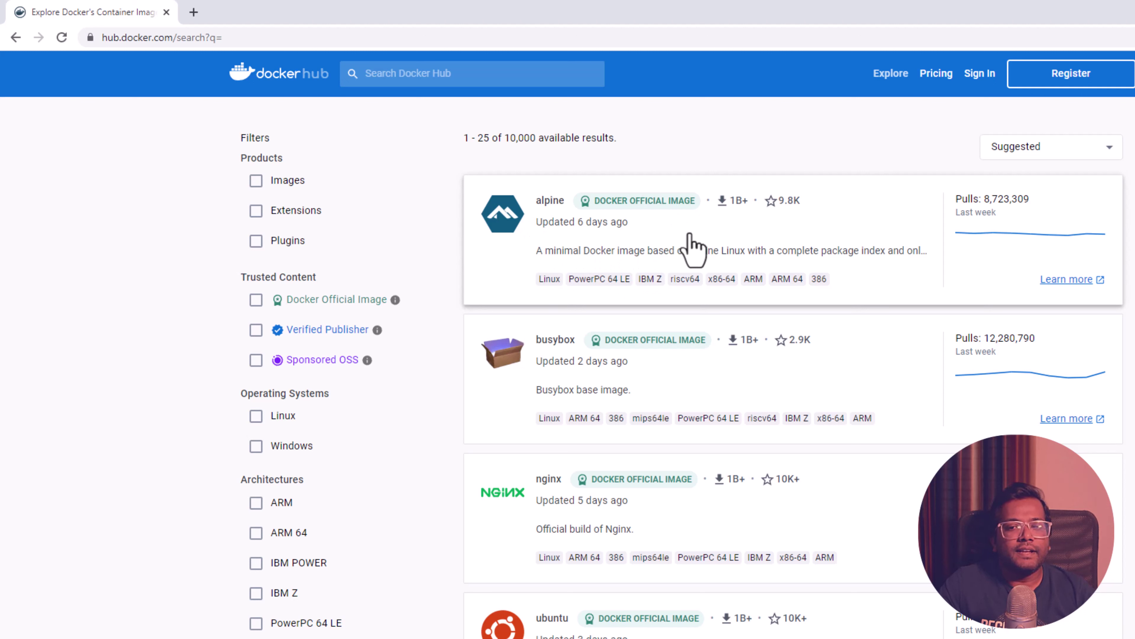
Search Docker Hub for 'hello world' and open the official hello-world image page
{"action": "left_click", "coordinate": [486, 76]}
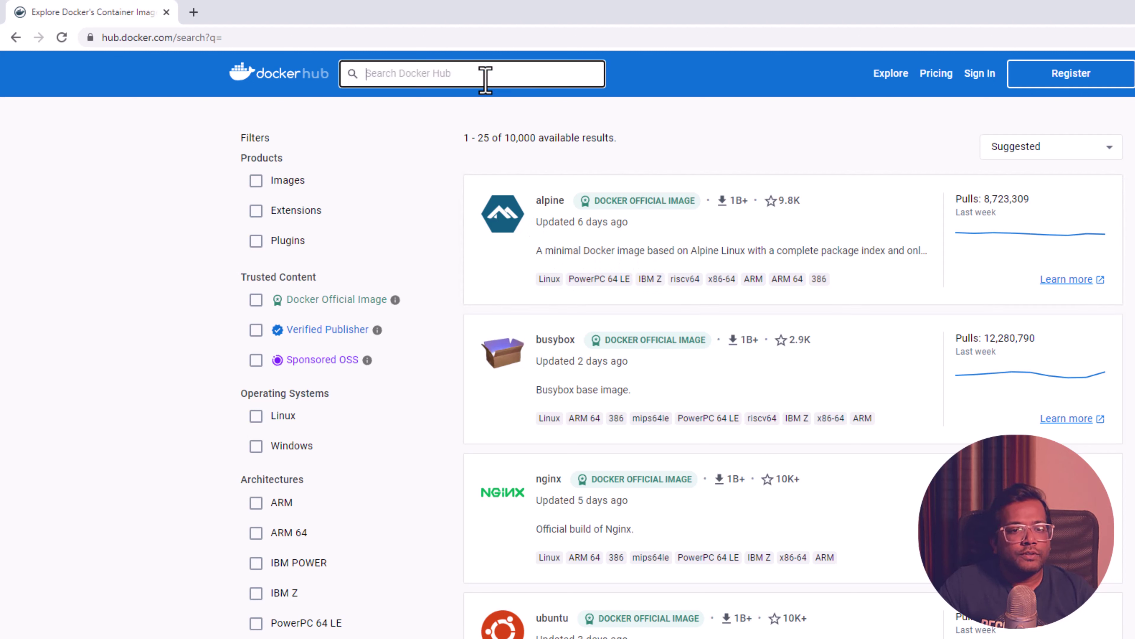
{"action": "type", "text": "h"}
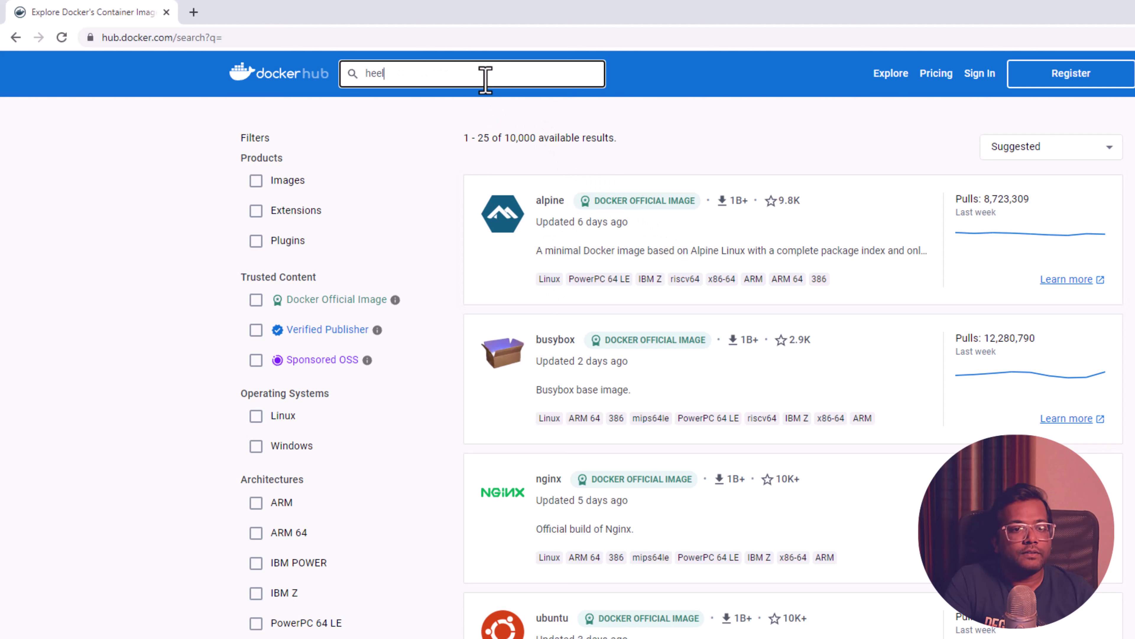
{"action": "type", "text": "ee"}
{"action": "key", "text": "BackSpace"}
{"action": "type", "text": "llo world"}
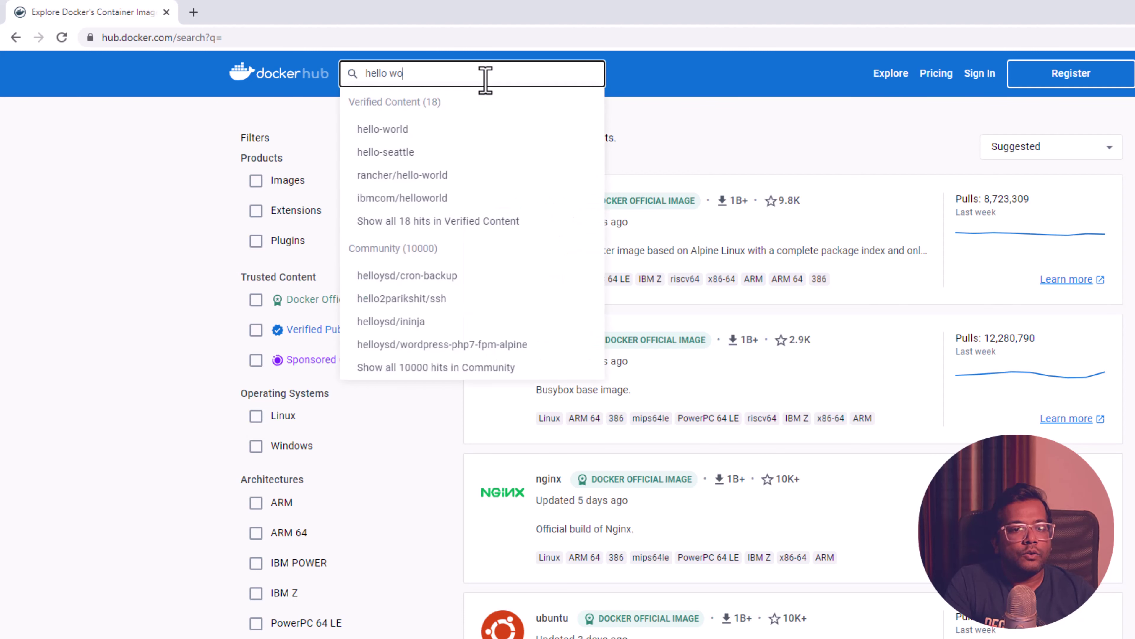
{"action": "key", "text": "Return"}
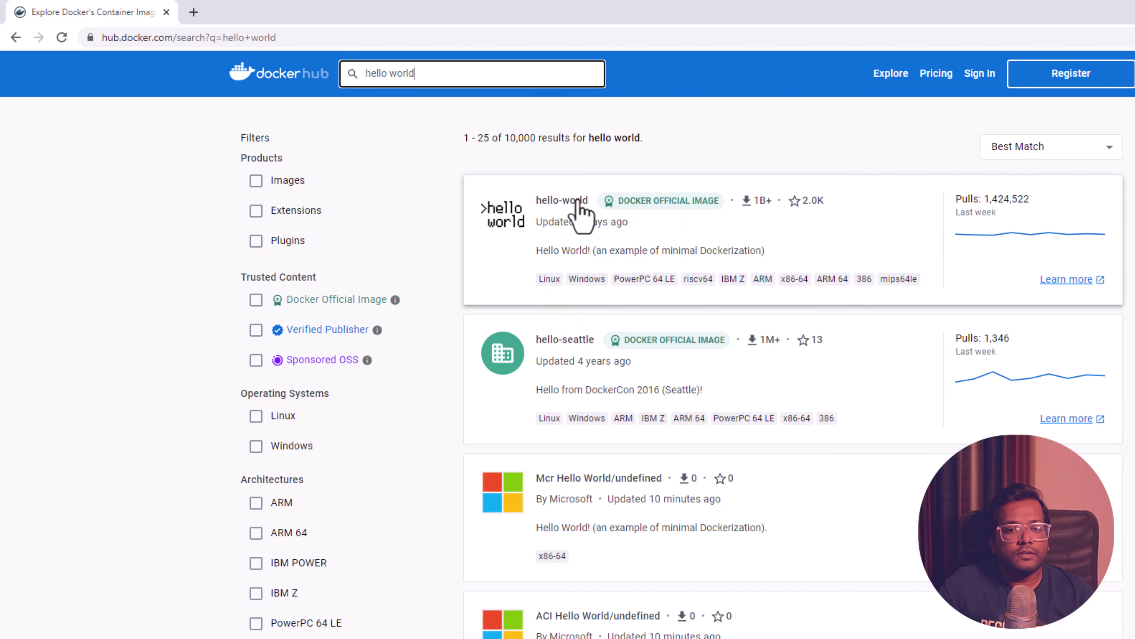
{"action": "left_click", "coordinate": [574, 202]}
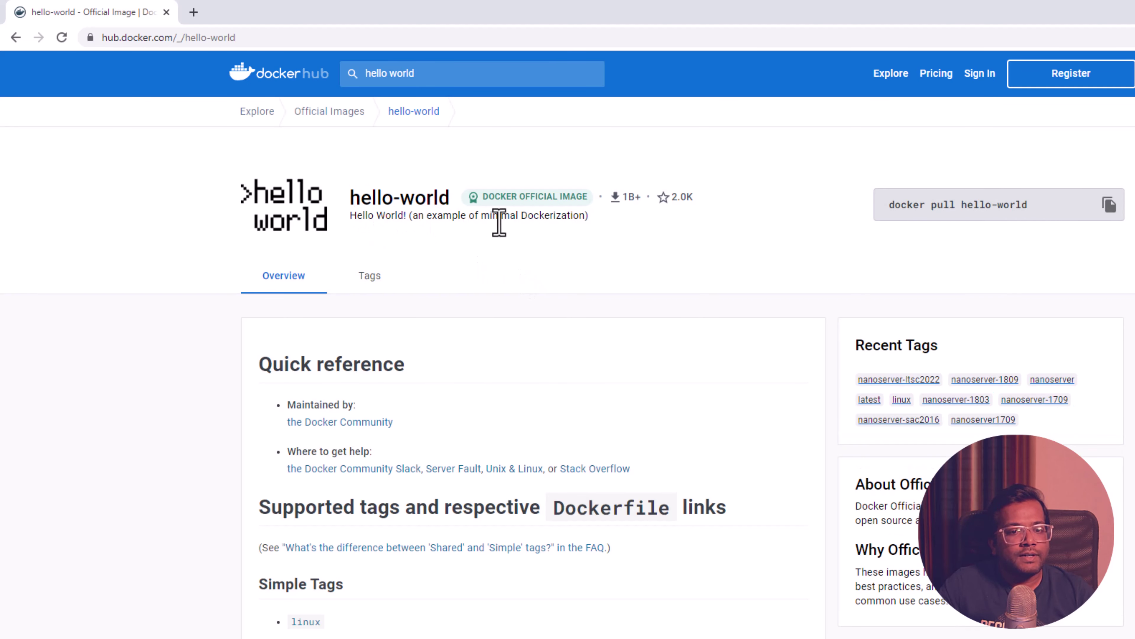
Read through the hello-world Overview, including its tags and example output
{"action": "scroll", "coordinate": [436, 451], "scroll_direction": "down", "scroll_amount": 5}
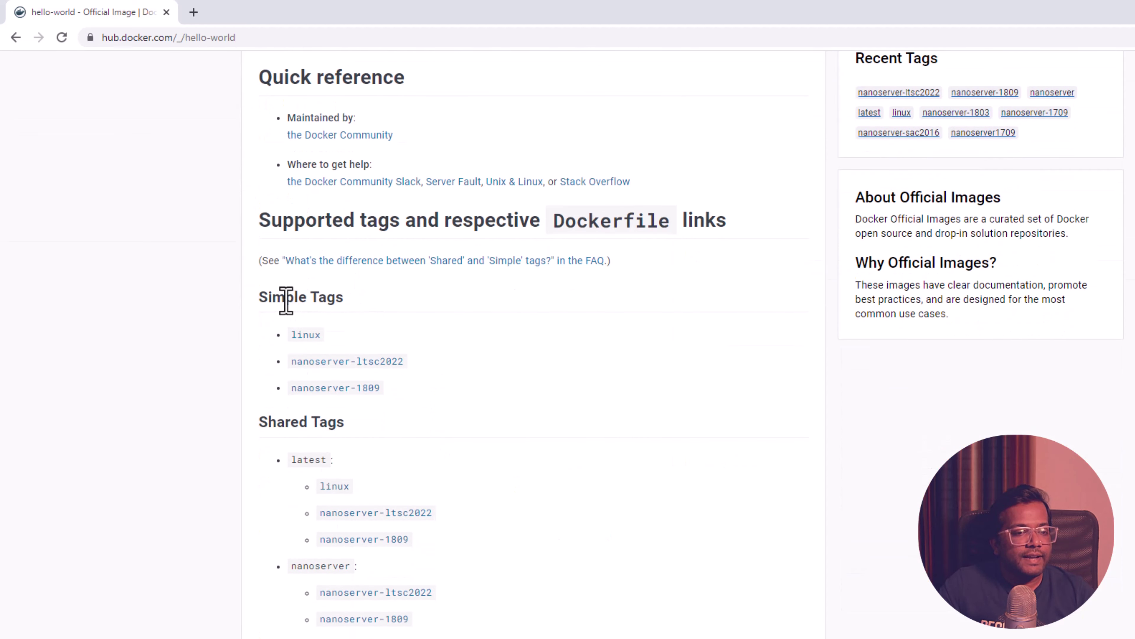
{"action": "scroll", "coordinate": [355, 410], "scroll_direction": "down", "scroll_amount": 3}
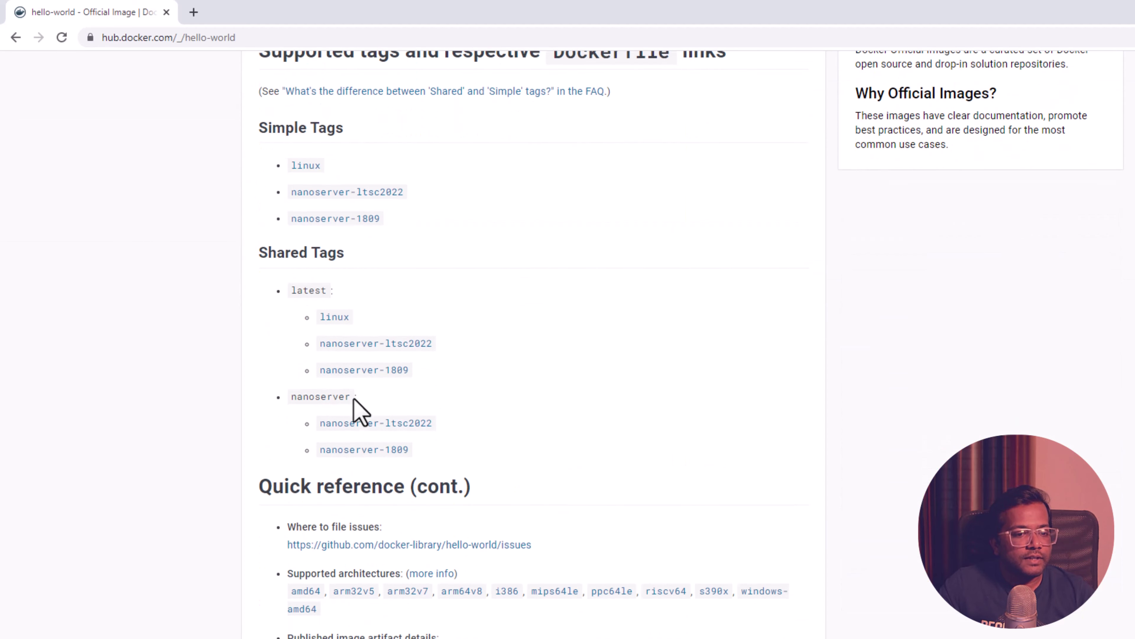
{"action": "scroll", "coordinate": [359, 410], "scroll_direction": "down", "scroll_amount": 8}
{"action": "scroll", "coordinate": [362, 408], "scroll_direction": "down", "scroll_amount": 5}
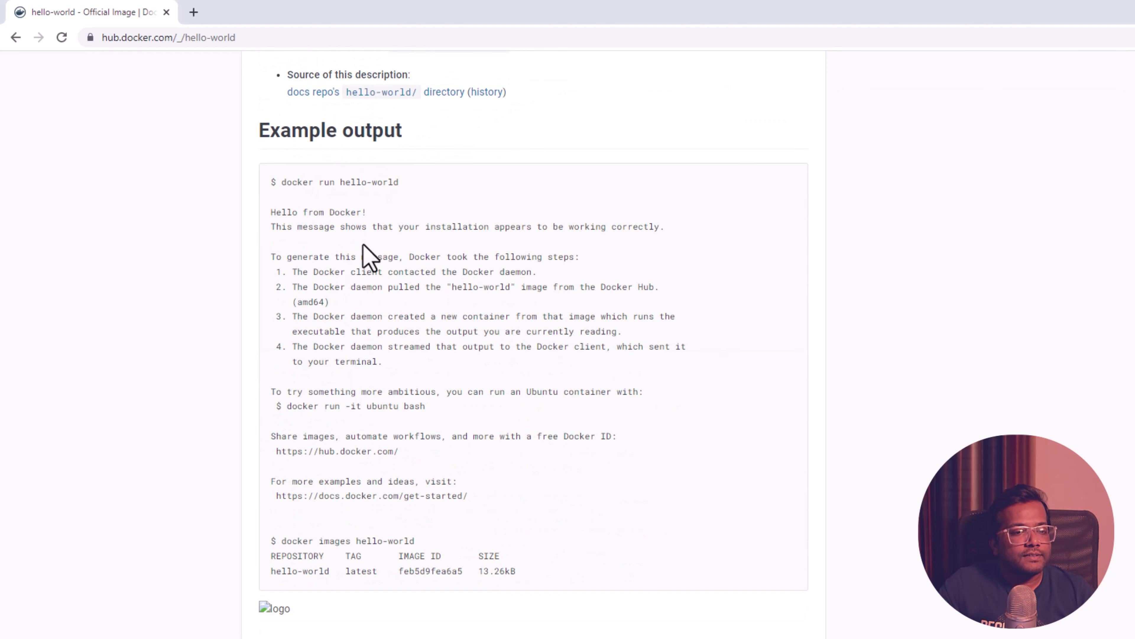
{"action": "scroll", "coordinate": [324, 523], "scroll_direction": "down", "scroll_amount": 5}
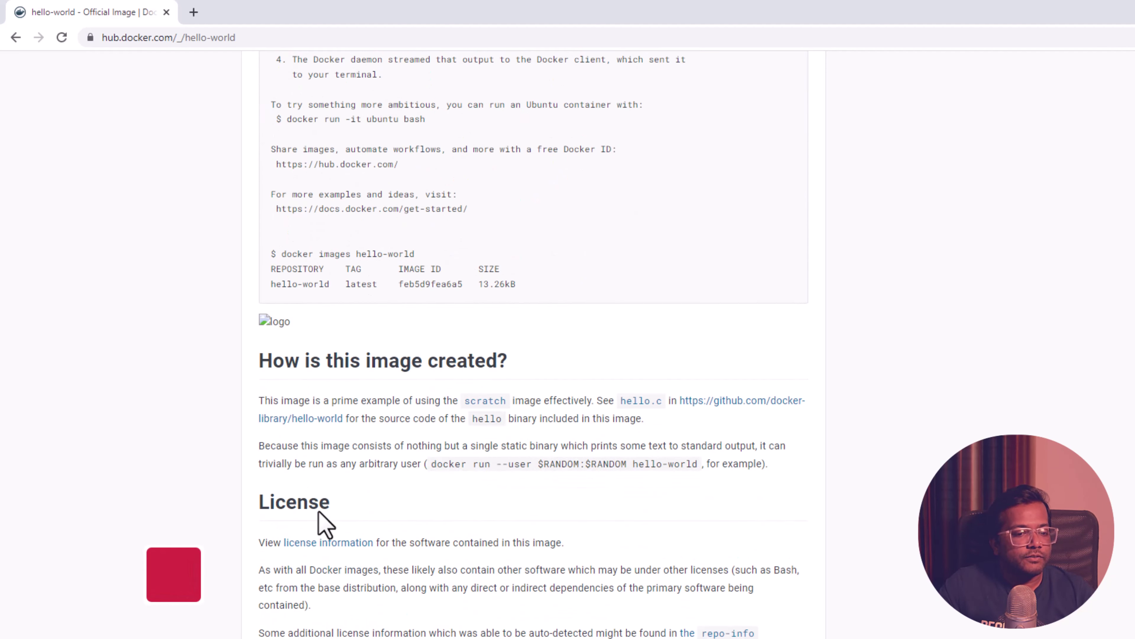
{"action": "scroll", "coordinate": [325, 524], "scroll_direction": "up", "scroll_amount": 10}
{"action": "scroll", "coordinate": [325, 523], "scroll_direction": "up", "scroll_amount": 10}
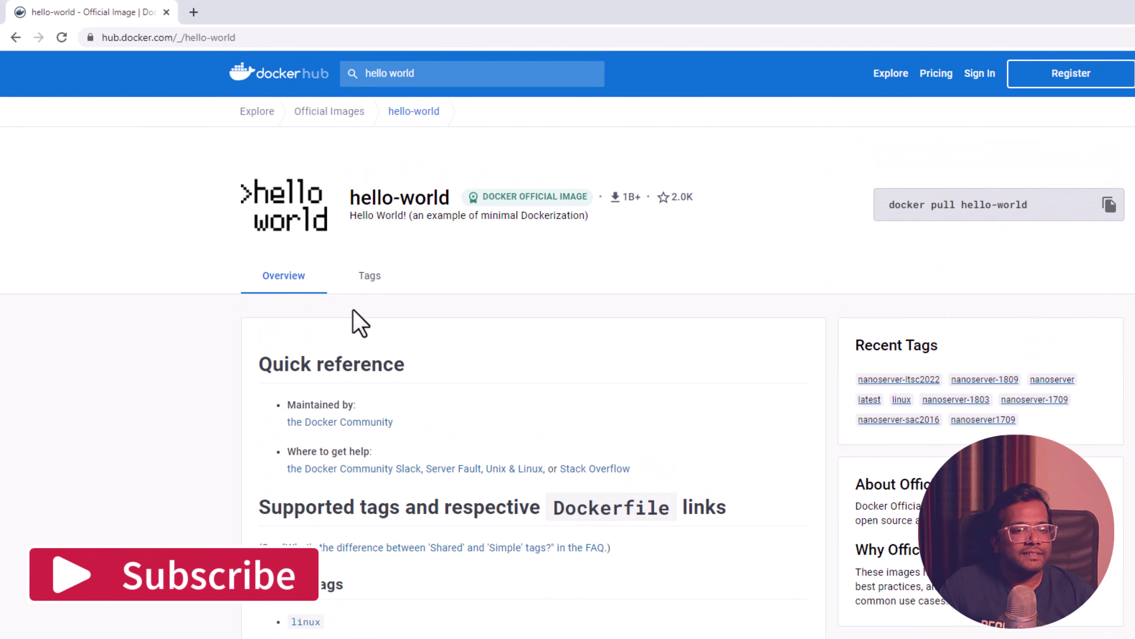
{"action": "scroll", "coordinate": [360, 322], "scroll_direction": "down", "scroll_amount": 15}
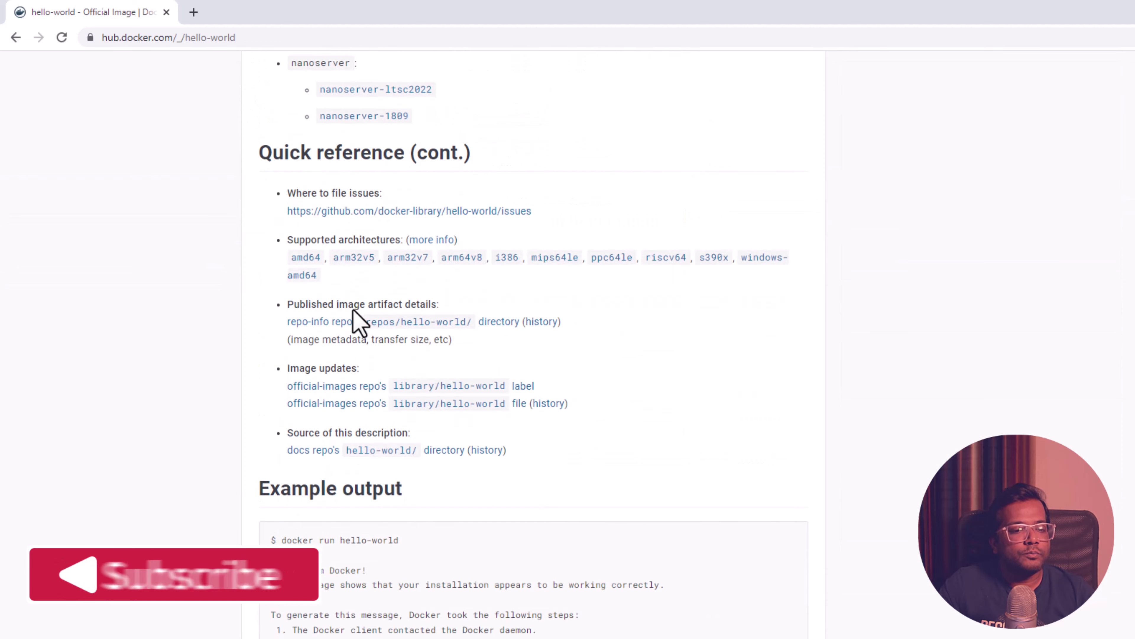
{"action": "scroll", "coordinate": [358, 322], "scroll_direction": "down", "scroll_amount": 6}
{"action": "scroll", "coordinate": [372, 469], "scroll_direction": "up", "scroll_amount": 15}
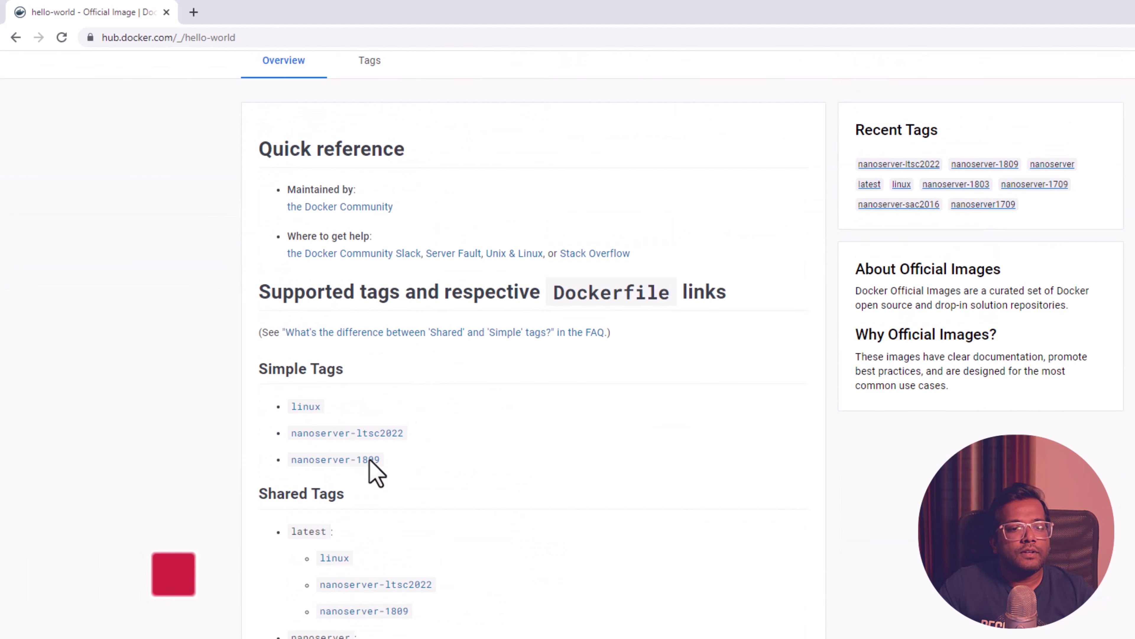
{"action": "scroll", "coordinate": [373, 469], "scroll_direction": "up", "scroll_amount": 4}
{"action": "key", "text": "alt+Tab"}
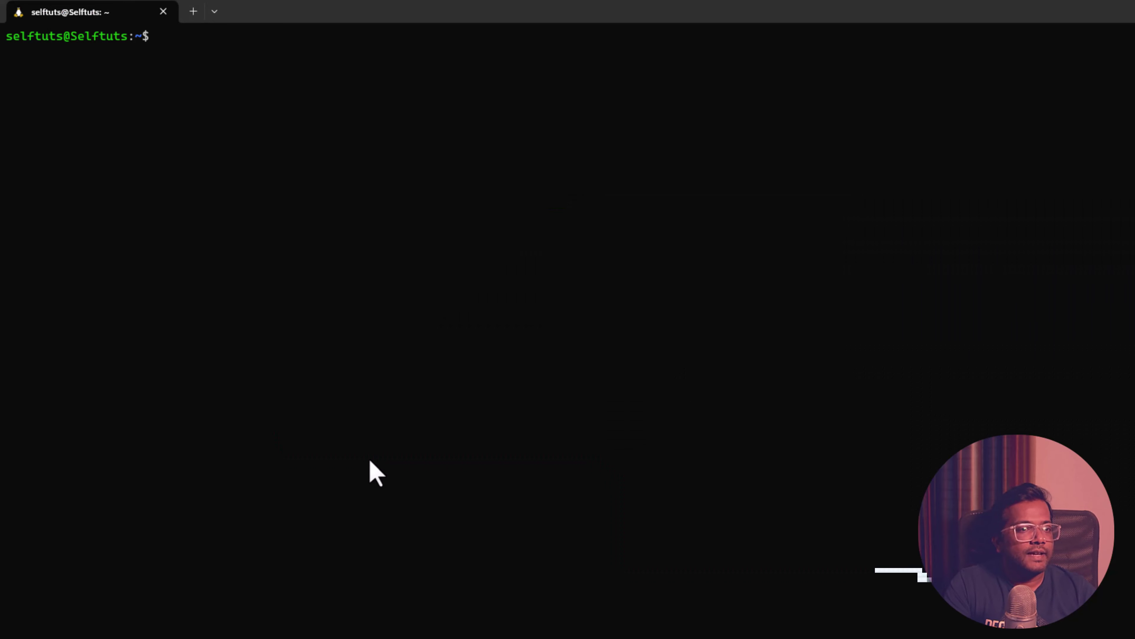
Run 'docker images' (no images yet) and copy the 'docker pull hello-world' command from Docker Hub
{"action": "type", "text": "docker "}
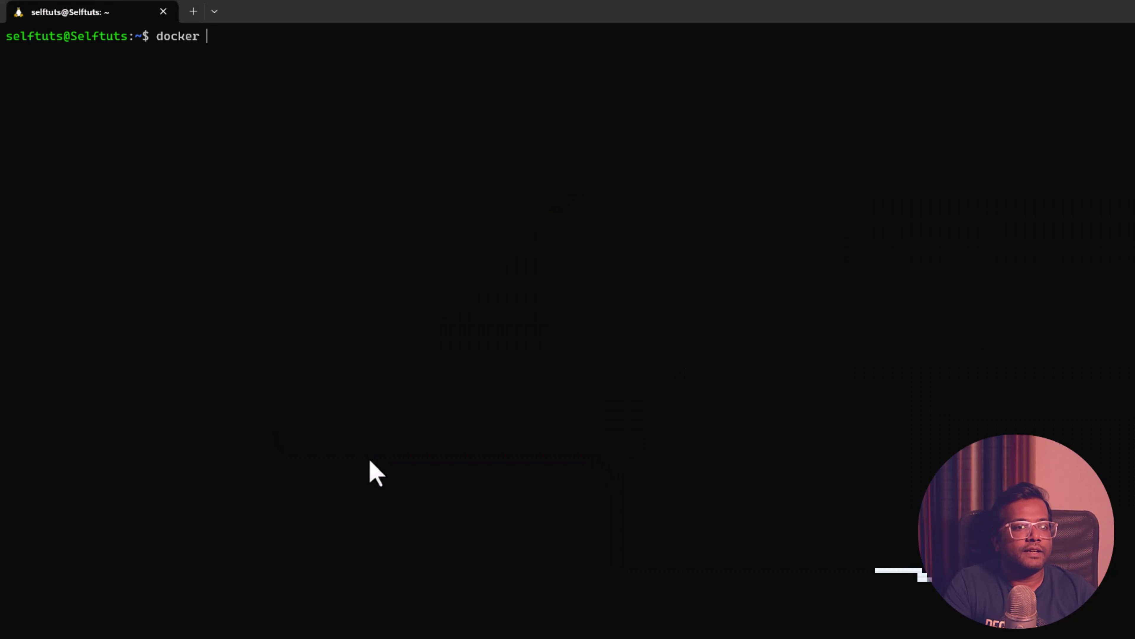
{"action": "type", "text": "iamge"}
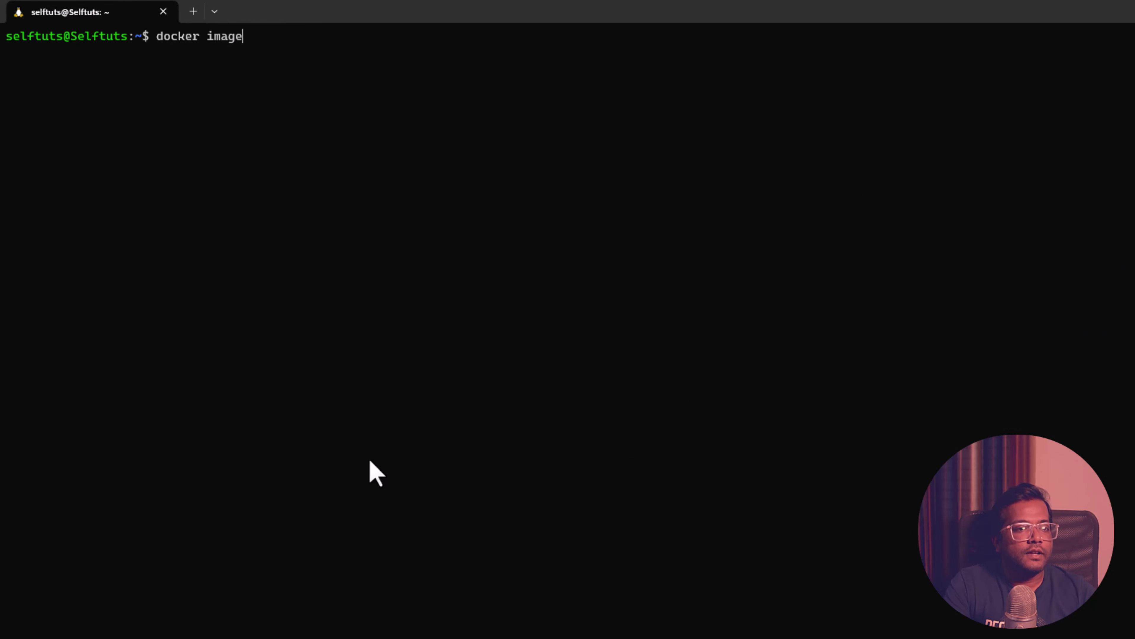
{"action": "type", "text": "s"}
{"action": "key", "text": "Return"}
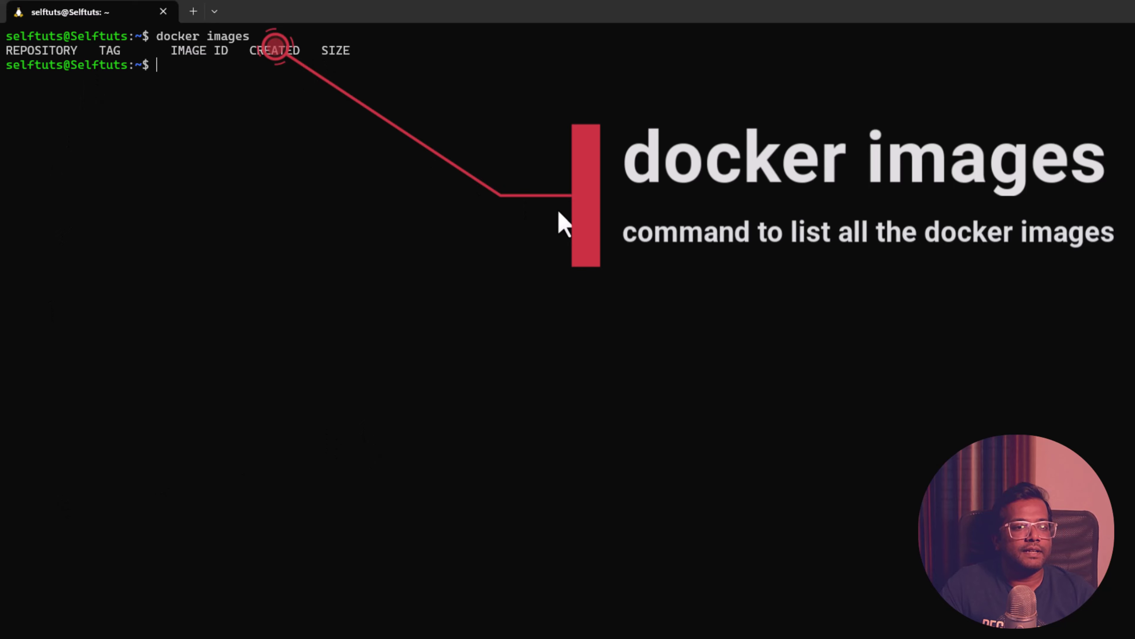
{"action": "key", "text": "alt+Tab"}
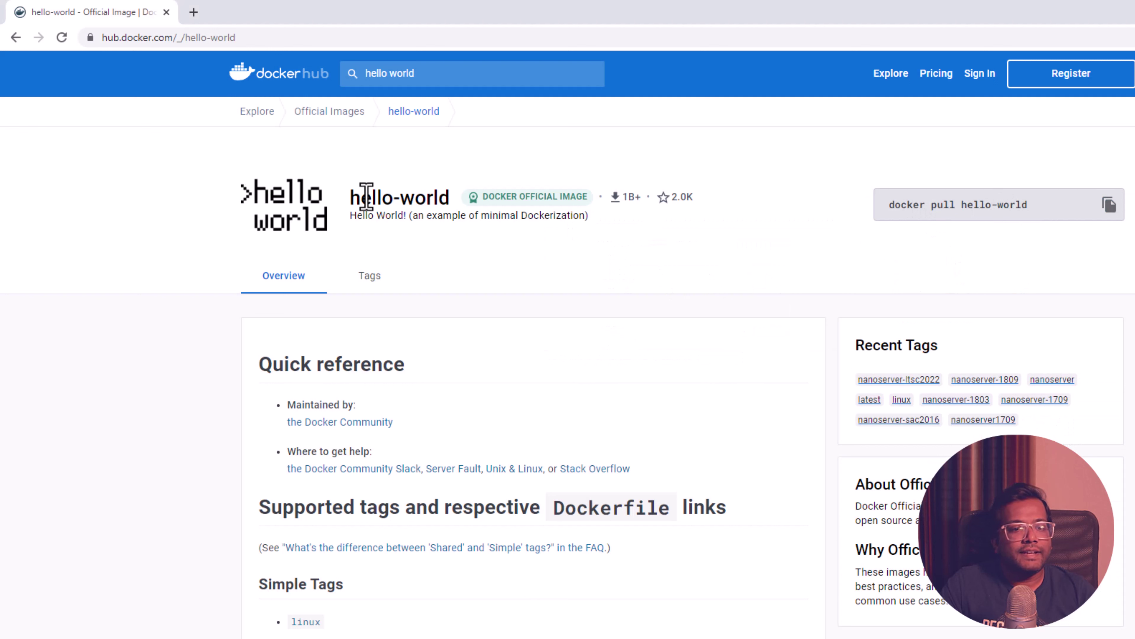
{"action": "left_click", "coordinate": [1109, 205]}
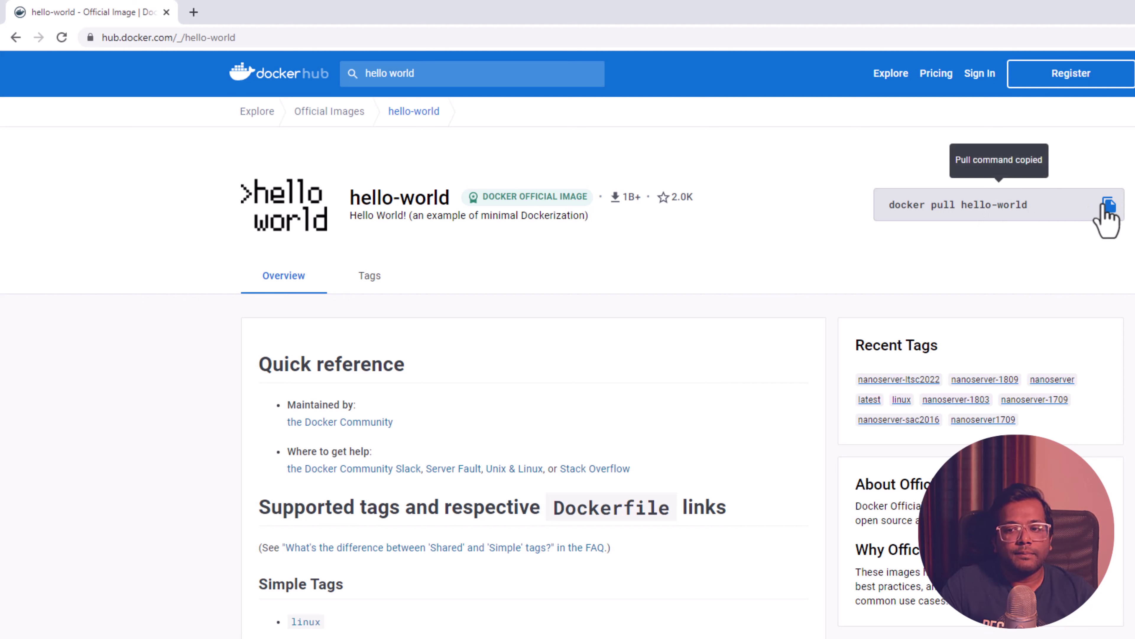
{"action": "key", "text": "alt+Tab"}
Paste and run 'docker pull hello-world', getting the 13.3kB image locally
{"action": "key", "text": "ctrl+v"}
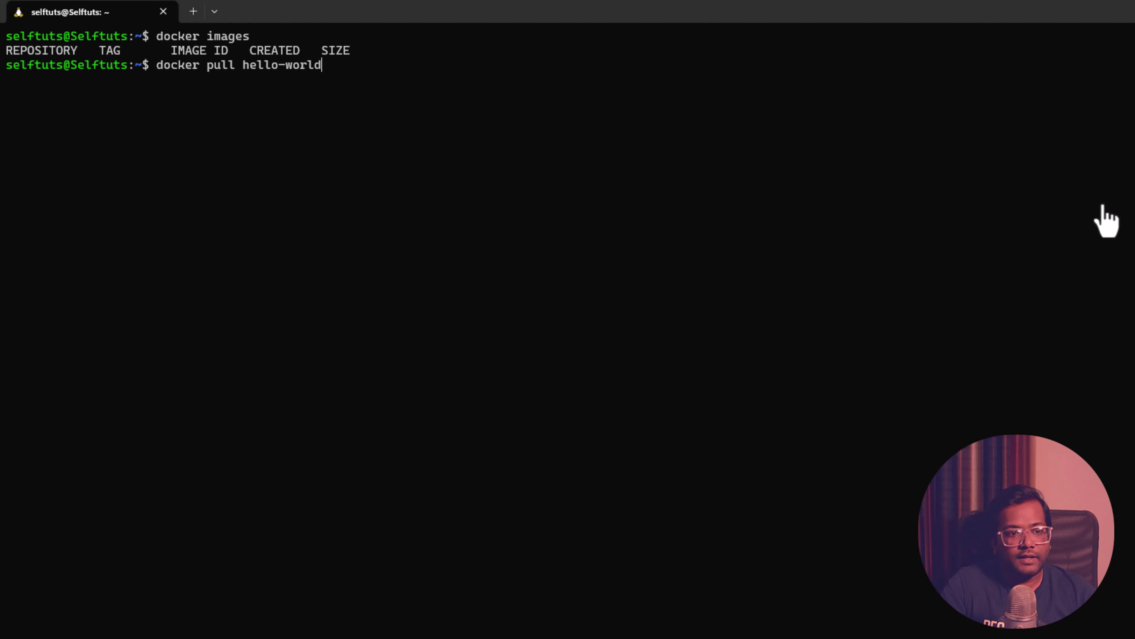
{"action": "key", "text": "Return"}
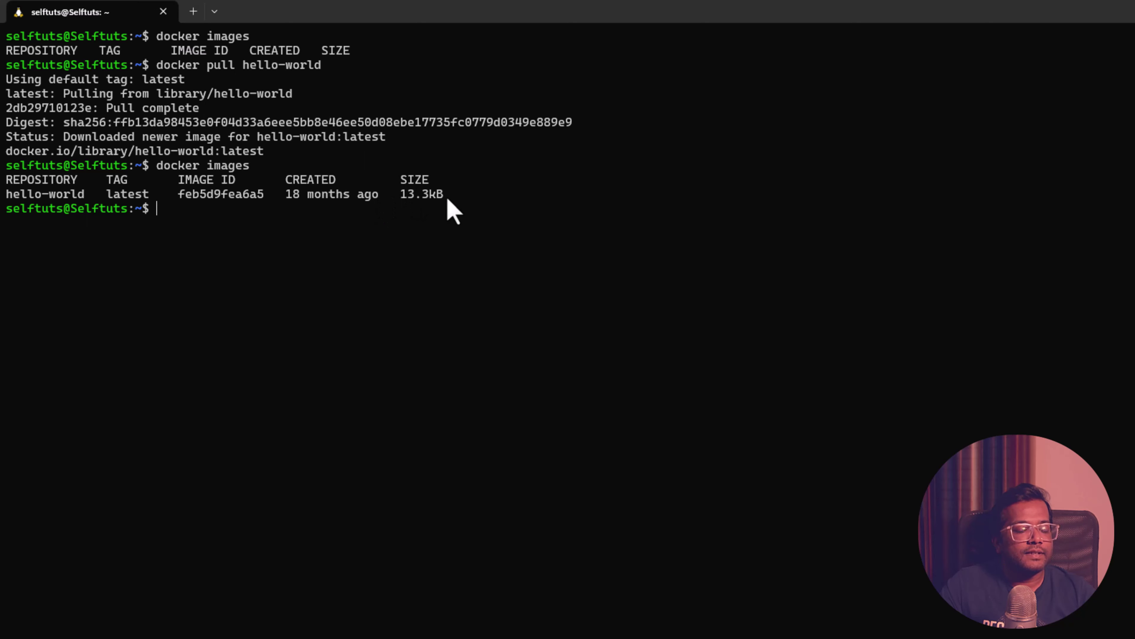
{"action": "key", "text": "alt+Tab"}
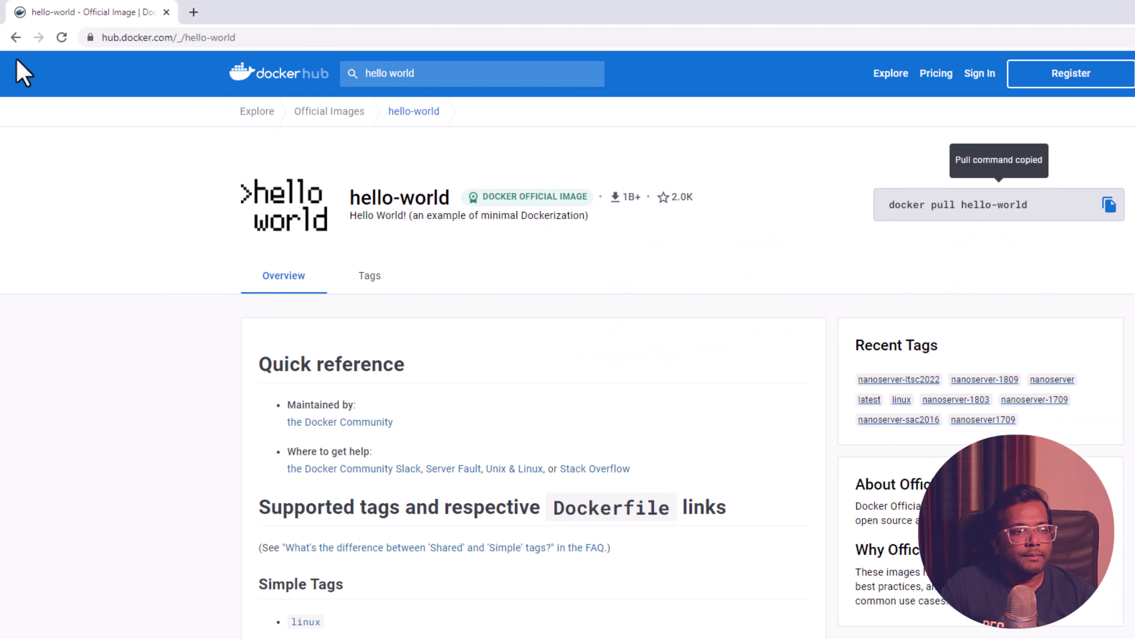
From the search results, search 'mys', open the official mysql image and copy 'docker pull mysql'
{"action": "key", "text": "alt+Left"}
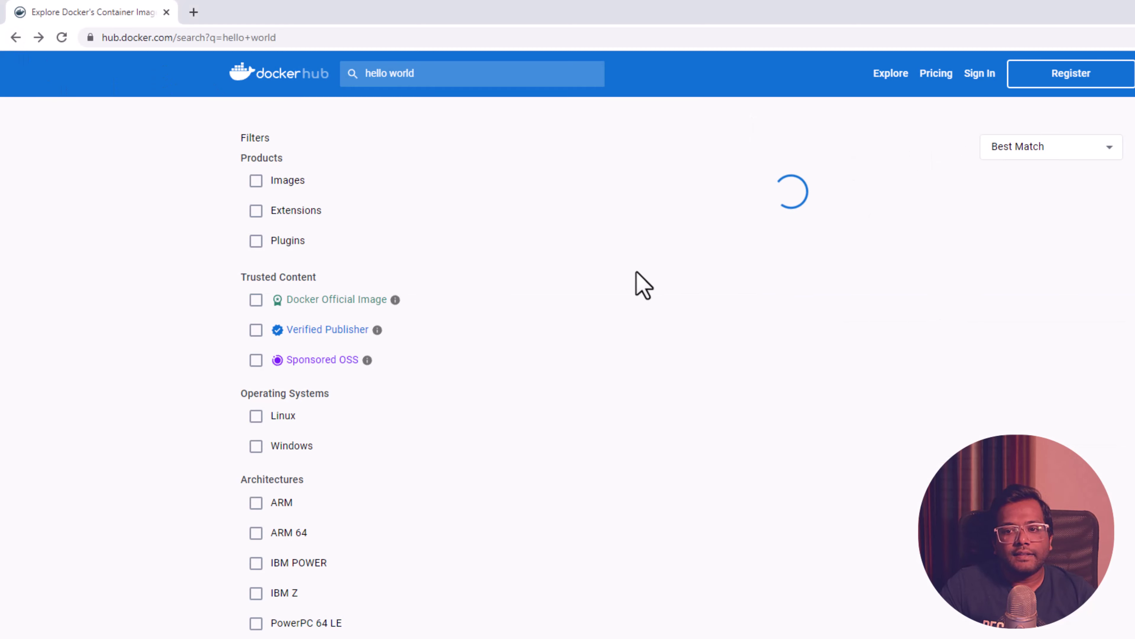
{"action": "scroll", "coordinate": [994, 234], "scroll_direction": "down", "scroll_amount": 3}
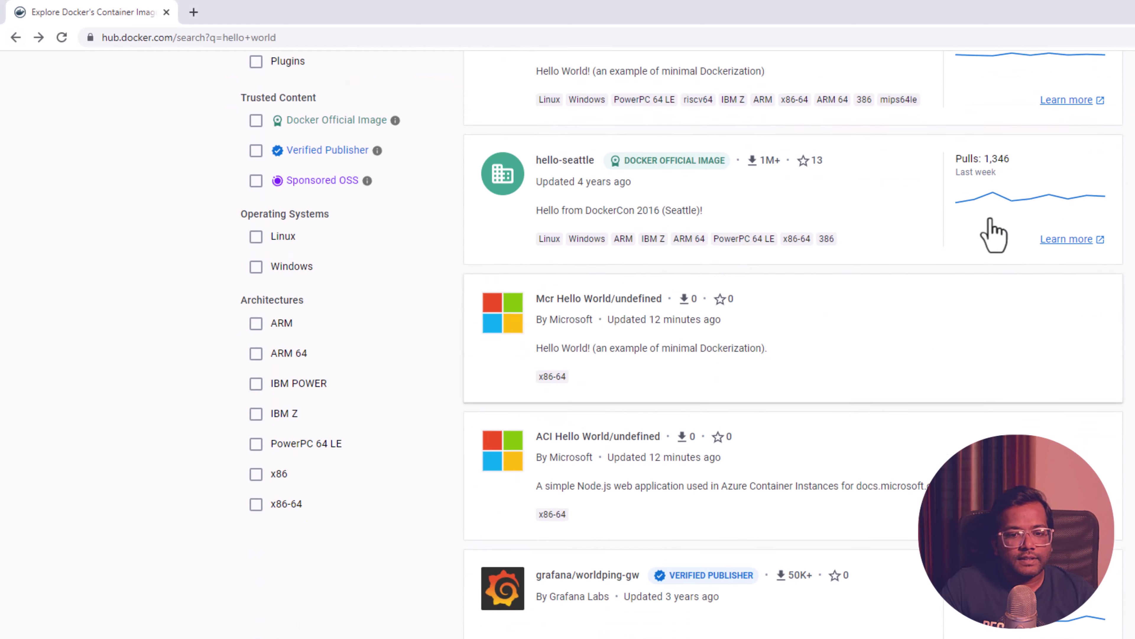
{"action": "scroll", "coordinate": [983, 173], "scroll_direction": "up", "scroll_amount": 3}
{"action": "left_click", "coordinate": [347, 73]}
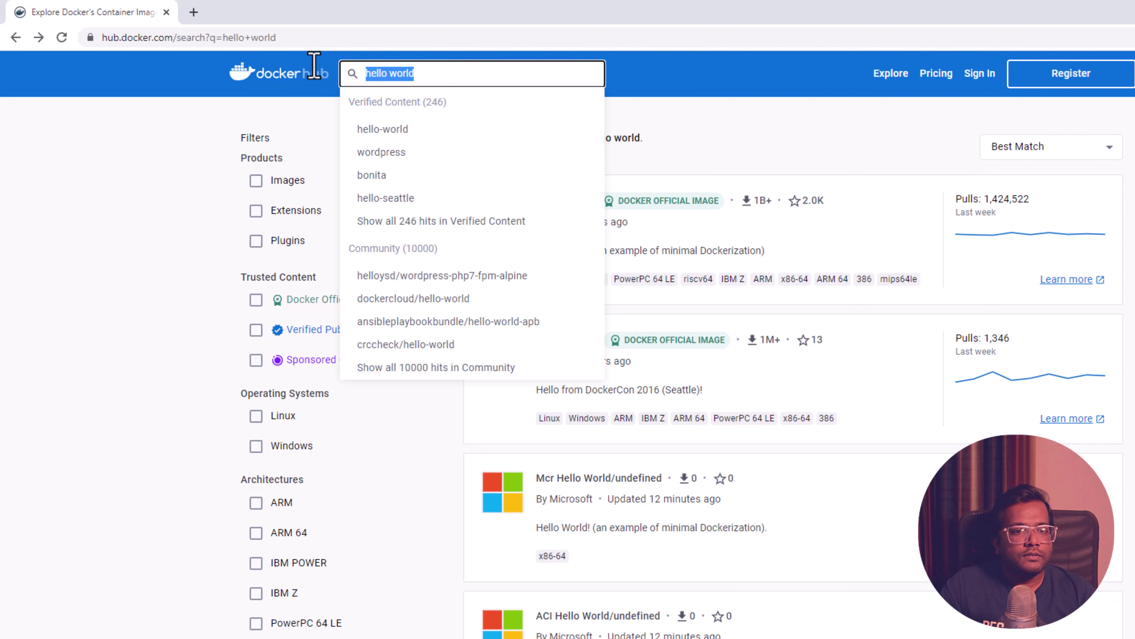
{"action": "type", "text": "mysql"}
{"action": "key", "text": "Return"}
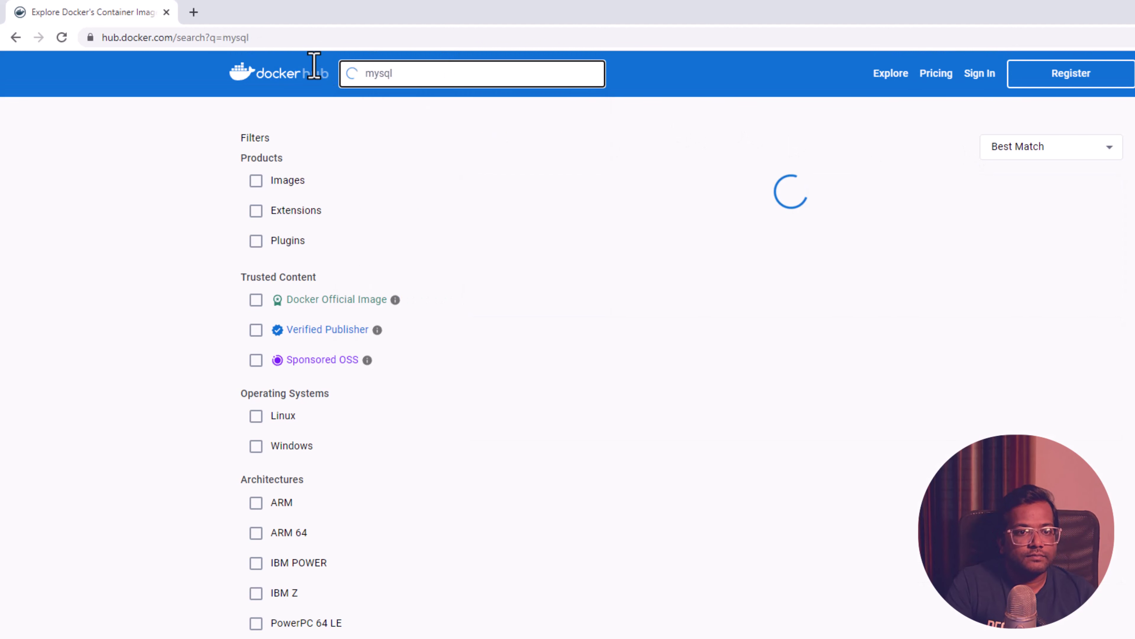
{"action": "left_click", "coordinate": [542, 205]}
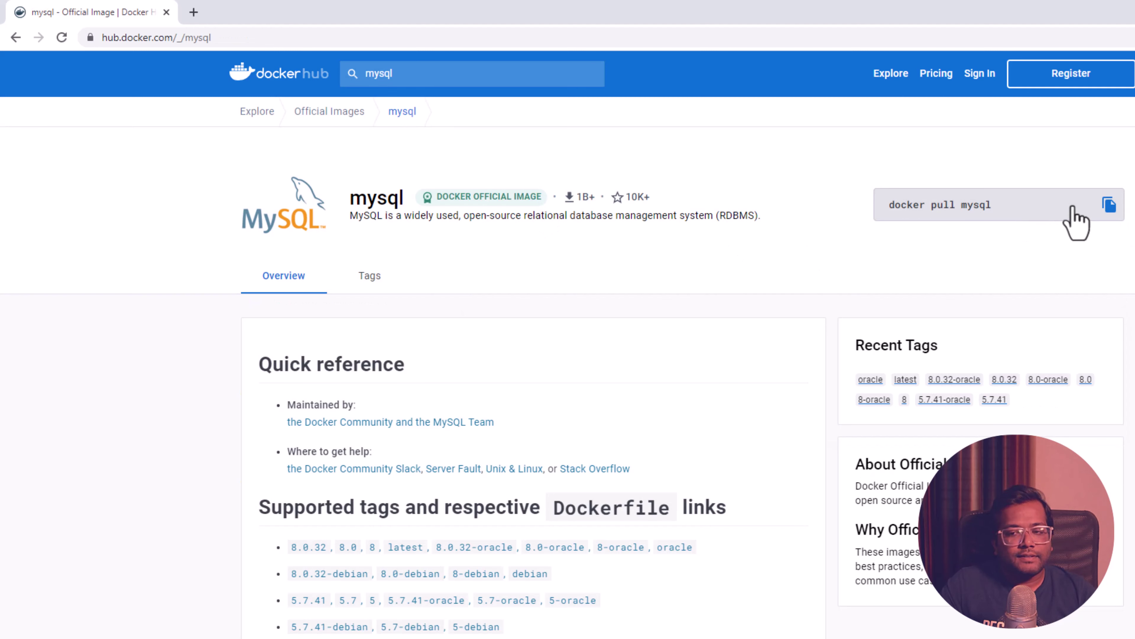
{"action": "left_click", "coordinate": [1110, 206]}
Run 'docker pull mysql', then list images showing mysql latest at 530MB beside hello-world
{"action": "key", "text": "alt+Tab"}
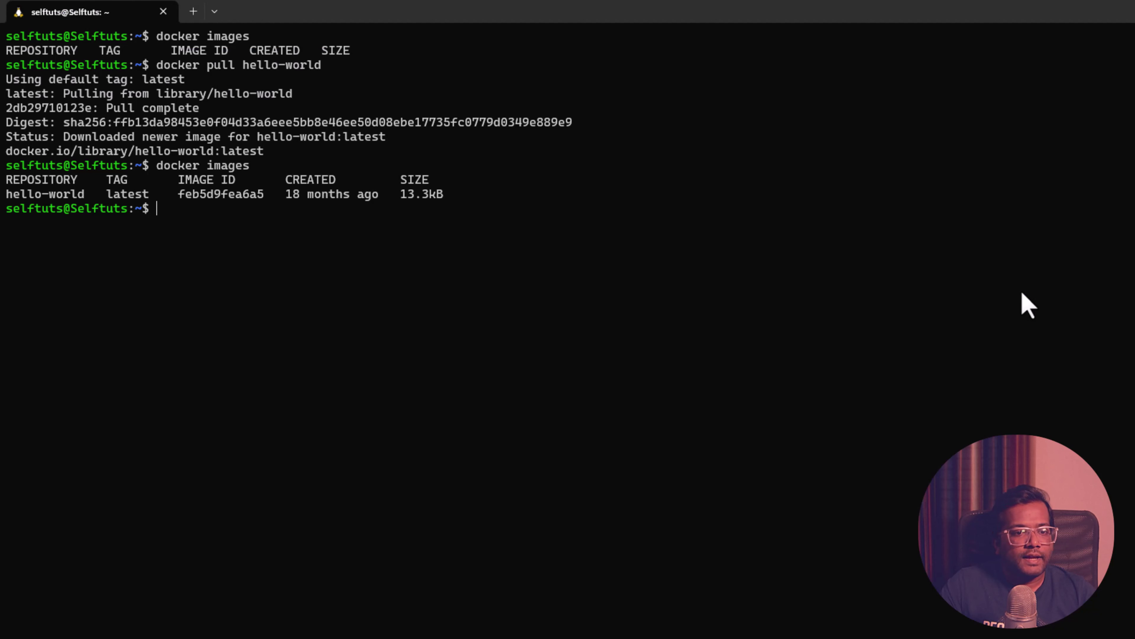
{"action": "key", "text": "ctrl+v"}
{"action": "key", "text": "Return"}
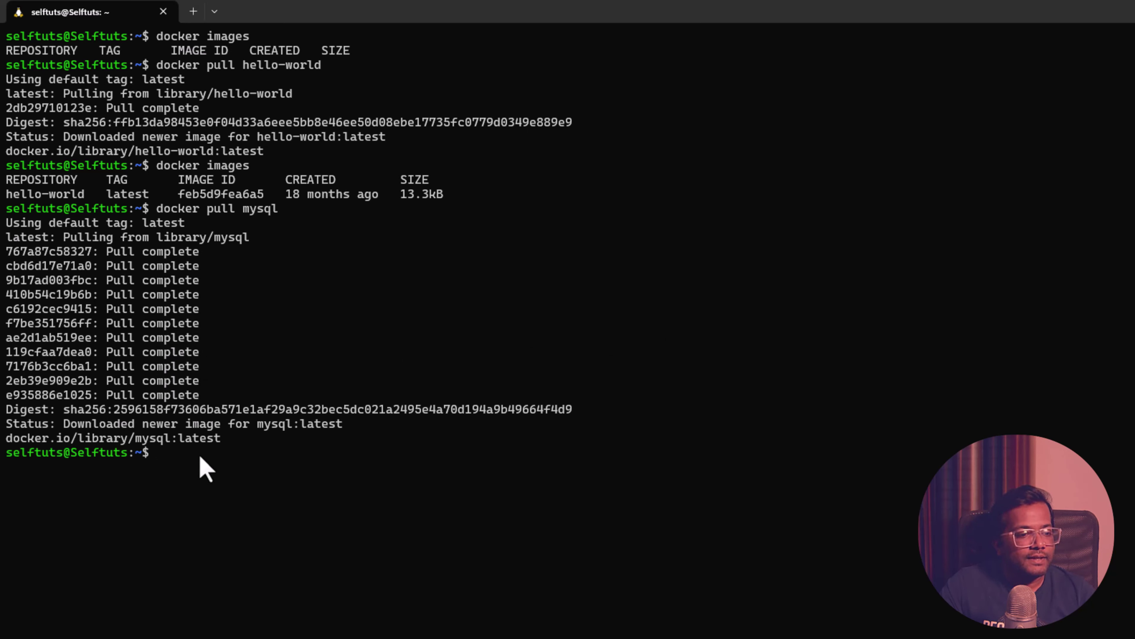
{"action": "type", "text": "images"}
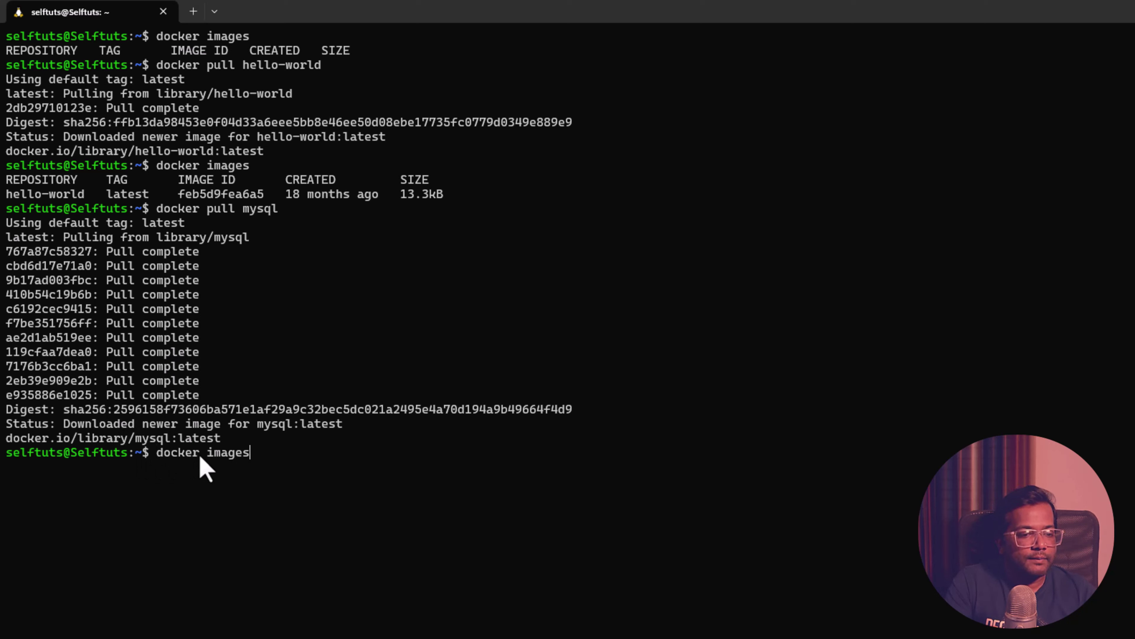
{"action": "key", "text": "Return"}
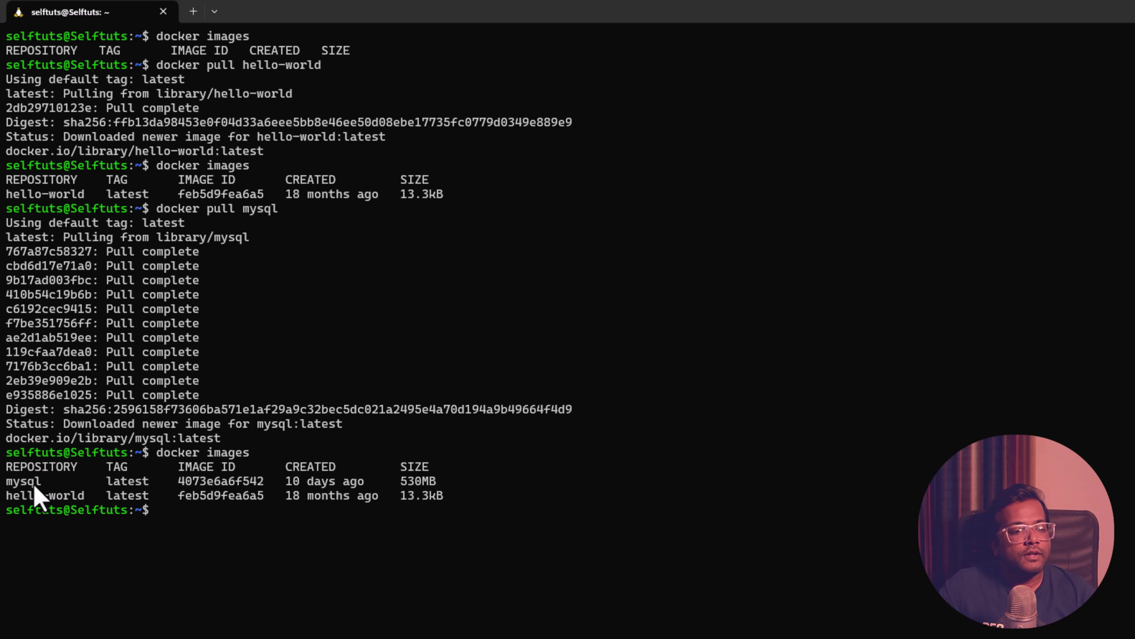
{"action": "key", "text": "alt+Tab"}
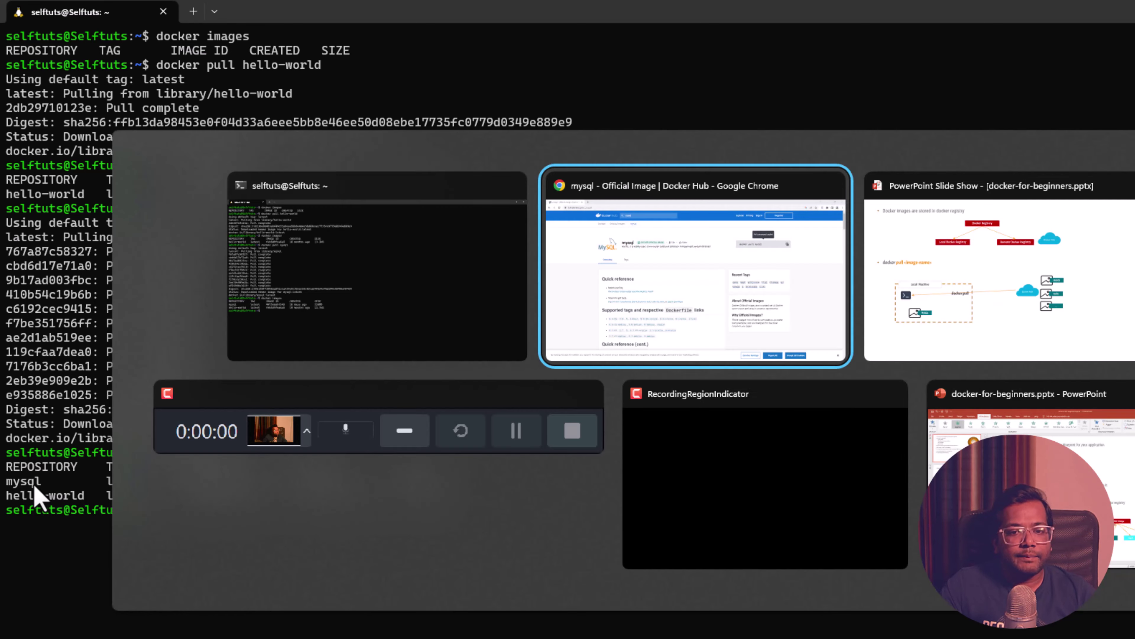
Scroll the mysql page to its supported tags such as 8.0.32, 8.0 and latest
{"action": "scroll", "coordinate": [451, 304], "scroll_direction": "down", "scroll_amount": 2}
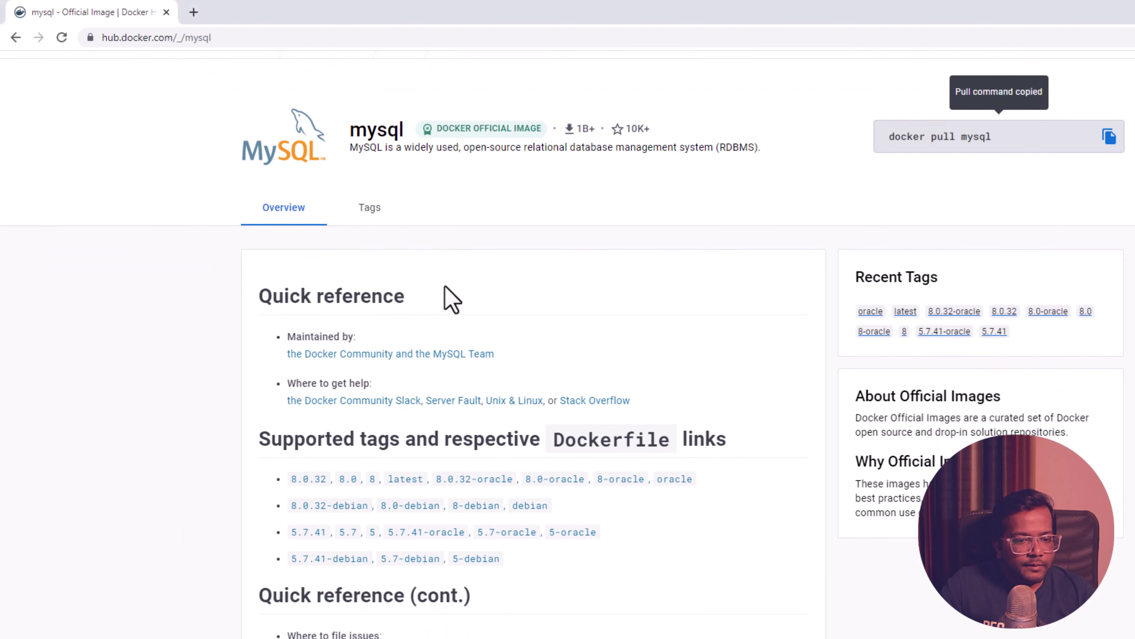
{"action": "scroll", "coordinate": [448, 300], "scroll_direction": "down", "scroll_amount": 2}
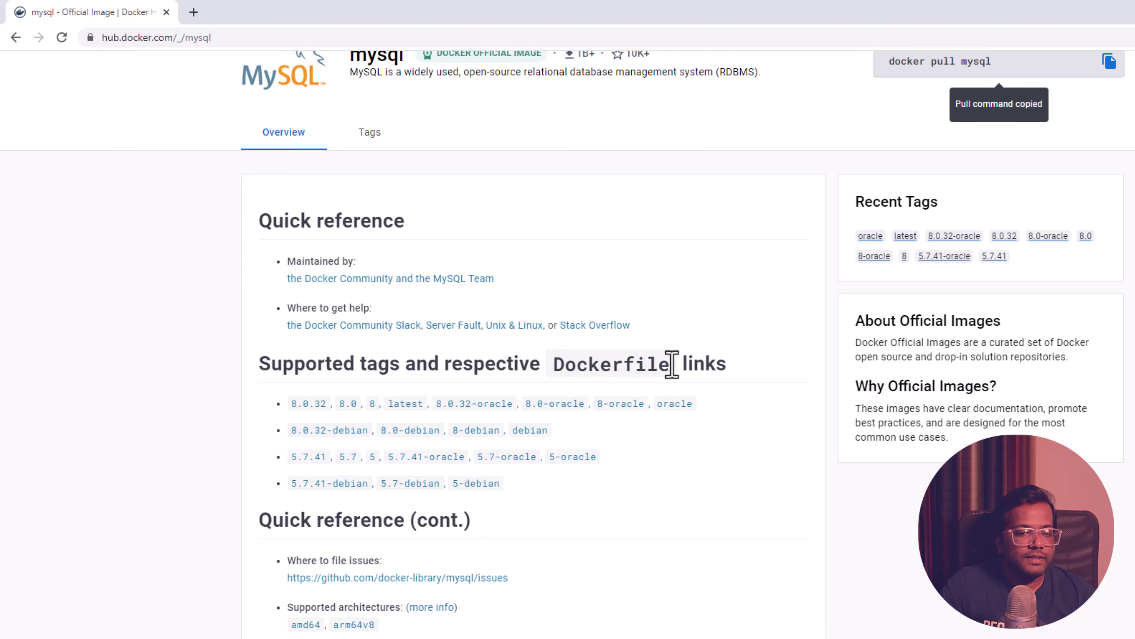
Open the 8.0.32 Dockerfile.oracle on GitHub and highlight its oraclelinux:8-slim base image
{"action": "left_click", "coordinate": [306, 404]}
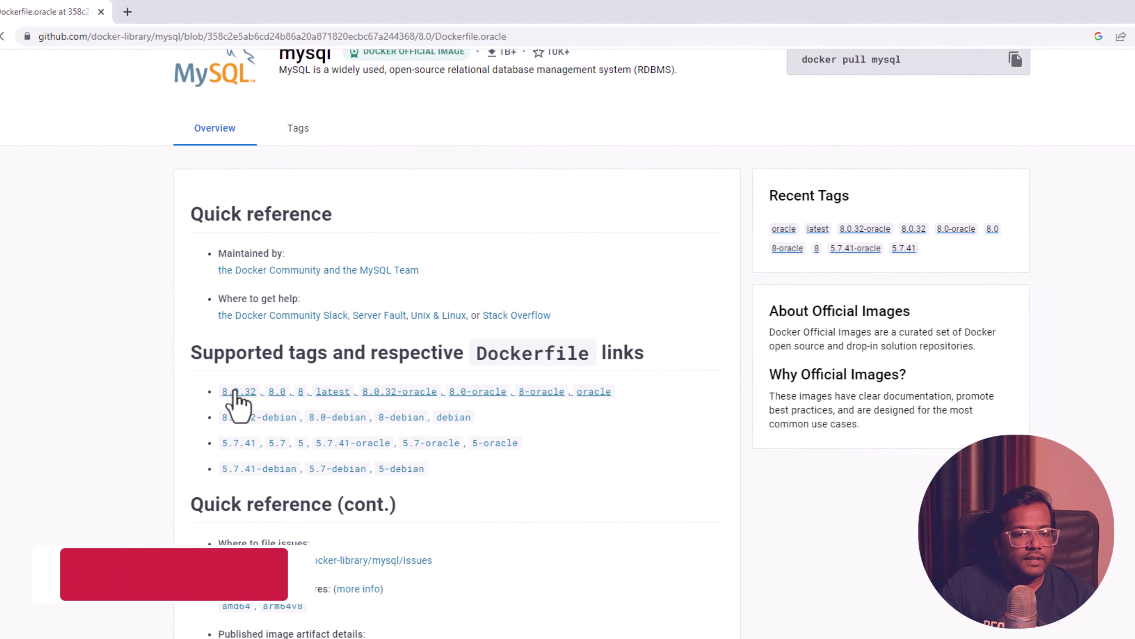
{"action": "scroll", "coordinate": [205, 398], "scroll_direction": "down", "scroll_amount": 6}
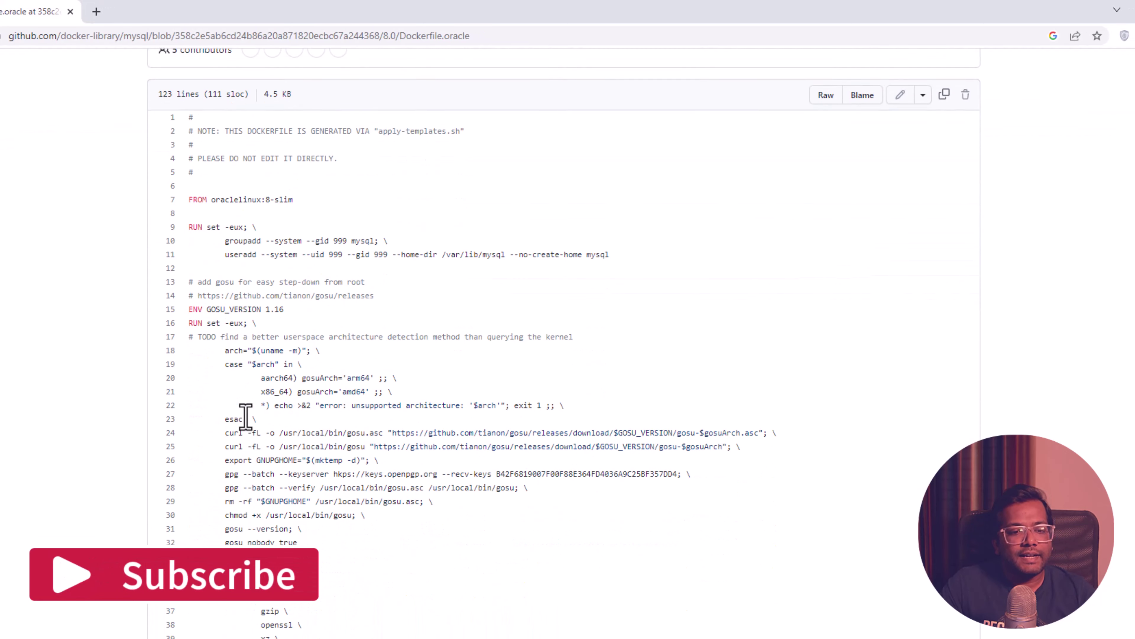
{"action": "left_click_drag", "start_coordinate": [188, 158], "coordinate": [302, 159]}
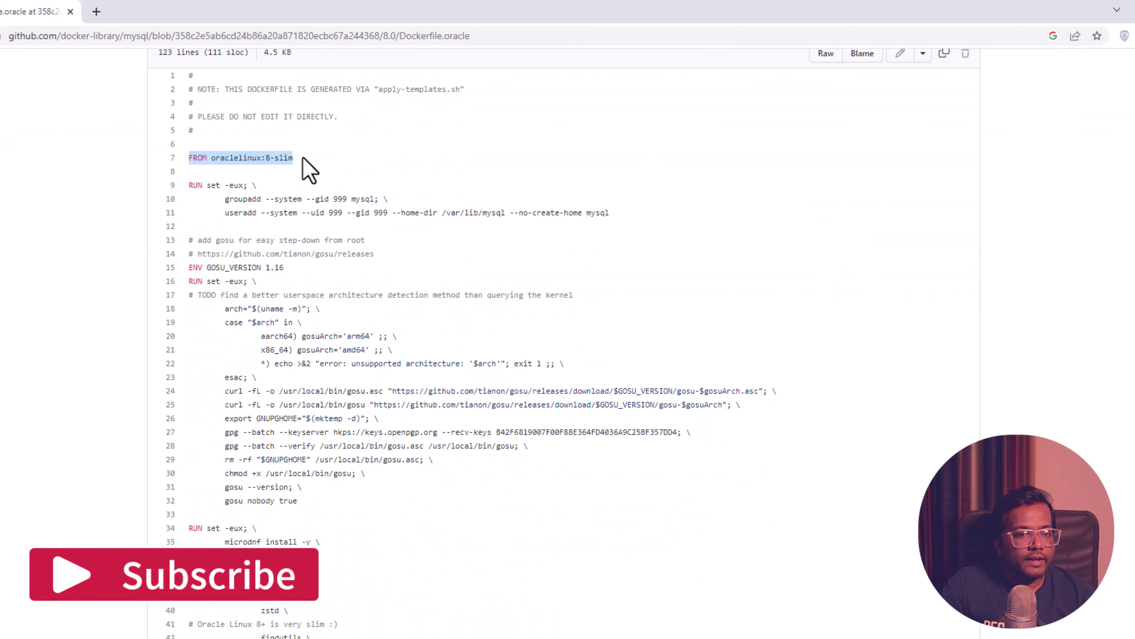
{"action": "left_click", "coordinate": [258, 162]}
{"action": "left_click_drag", "start_coordinate": [212, 157], "coordinate": [294, 159]}
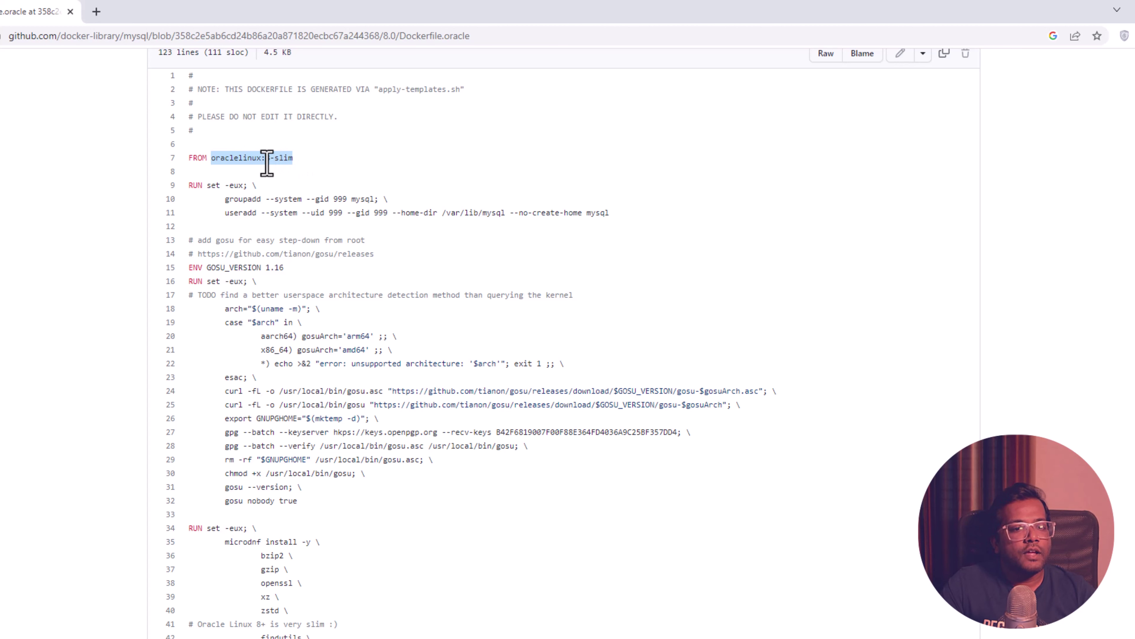
Scroll through the Dockerfile down to the MySQL version setting 8.0.32-1.el8
{"action": "scroll", "coordinate": [201, 236], "scroll_direction": "down", "scroll_amount": 3}
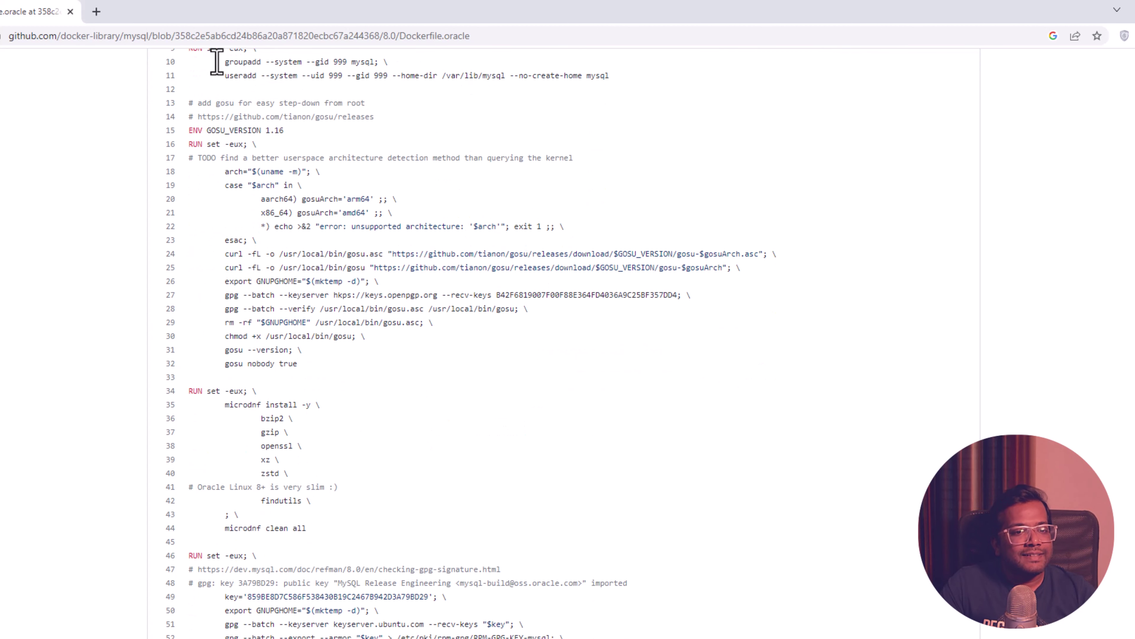
{"action": "scroll", "coordinate": [246, 241], "scroll_direction": "down", "scroll_amount": 3}
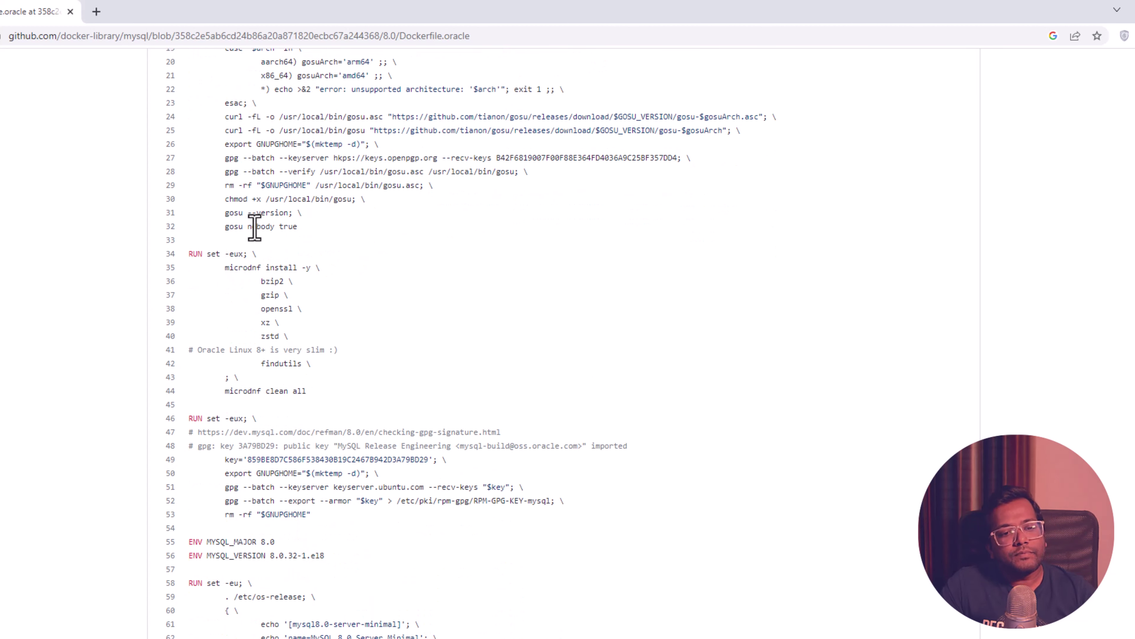
{"action": "scroll", "coordinate": [253, 214], "scroll_direction": "down", "scroll_amount": 6}
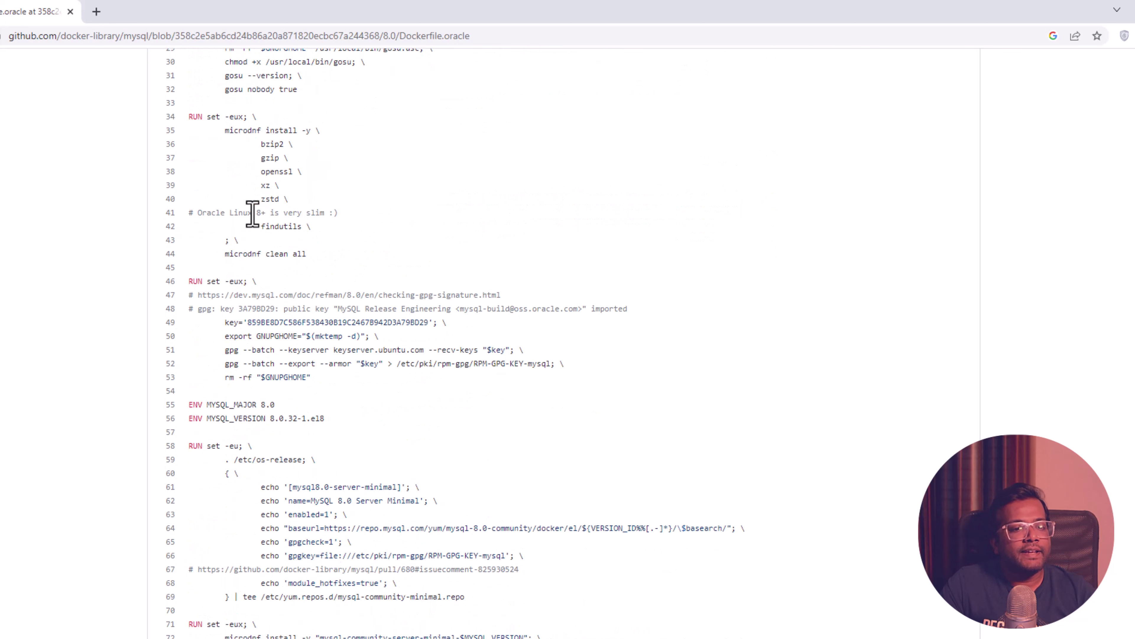
{"action": "scroll", "coordinate": [253, 214], "scroll_direction": "down", "scroll_amount": 5}
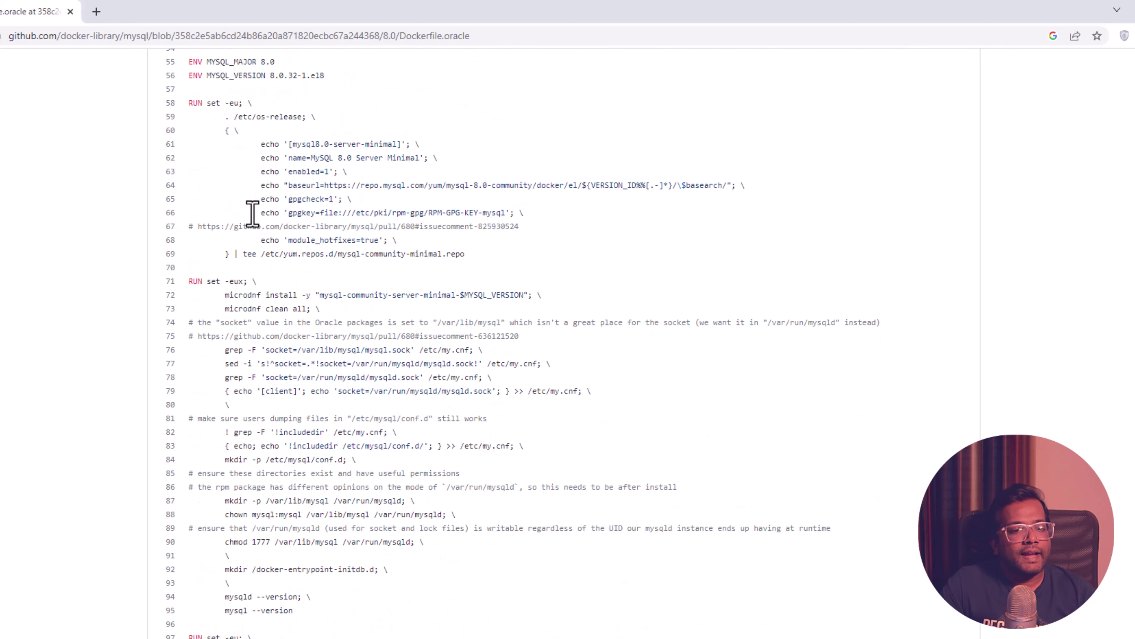